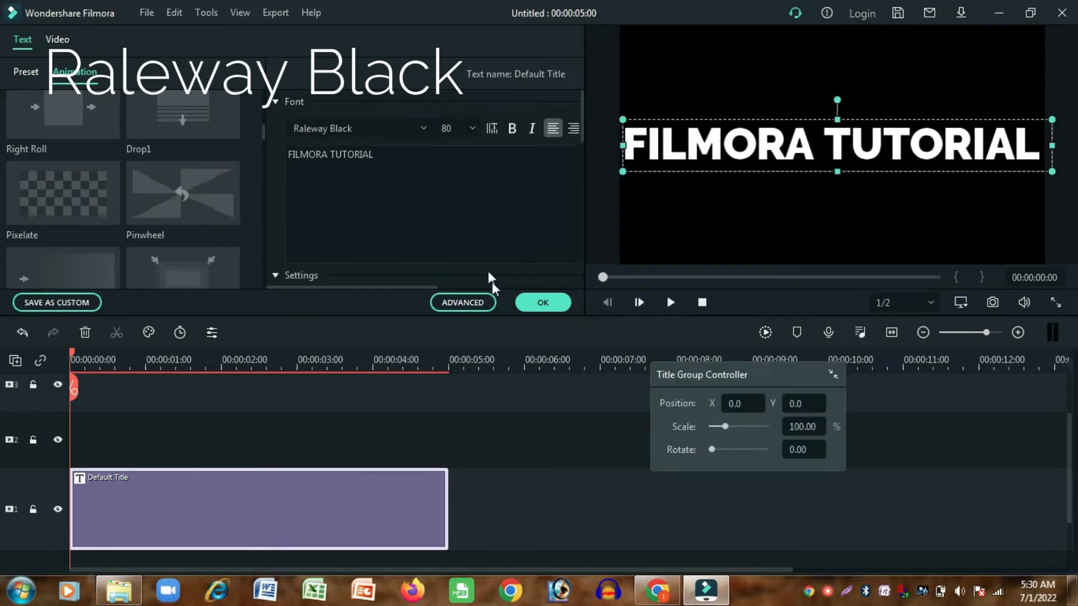
- Apply the Random 2 text animation to the FILMORA TUTORIAL title in the advanced text editor and save the title
left_click(459, 298)
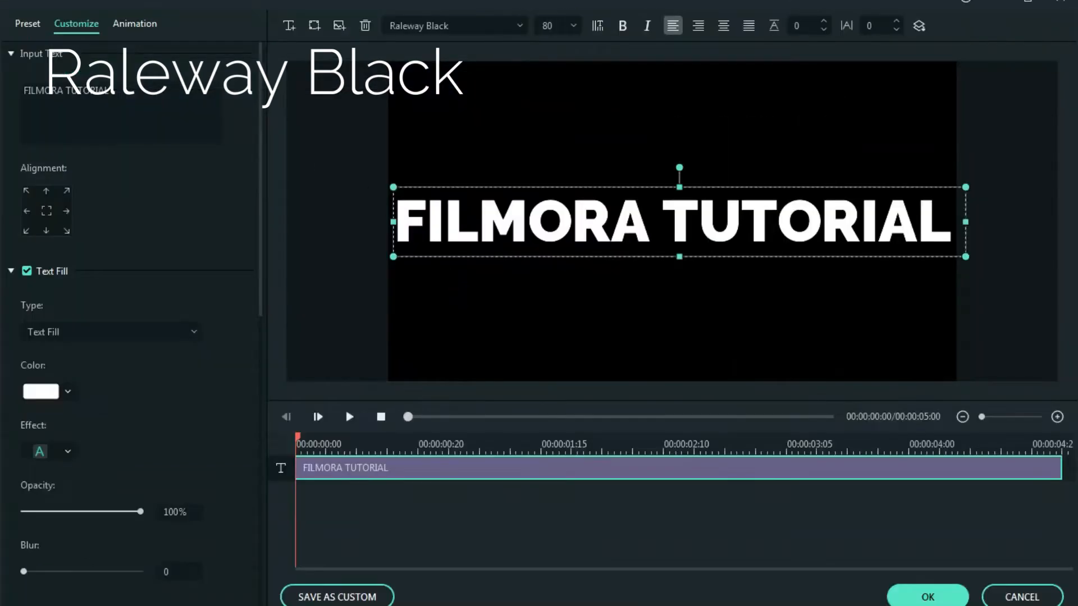
left_click(135, 23)
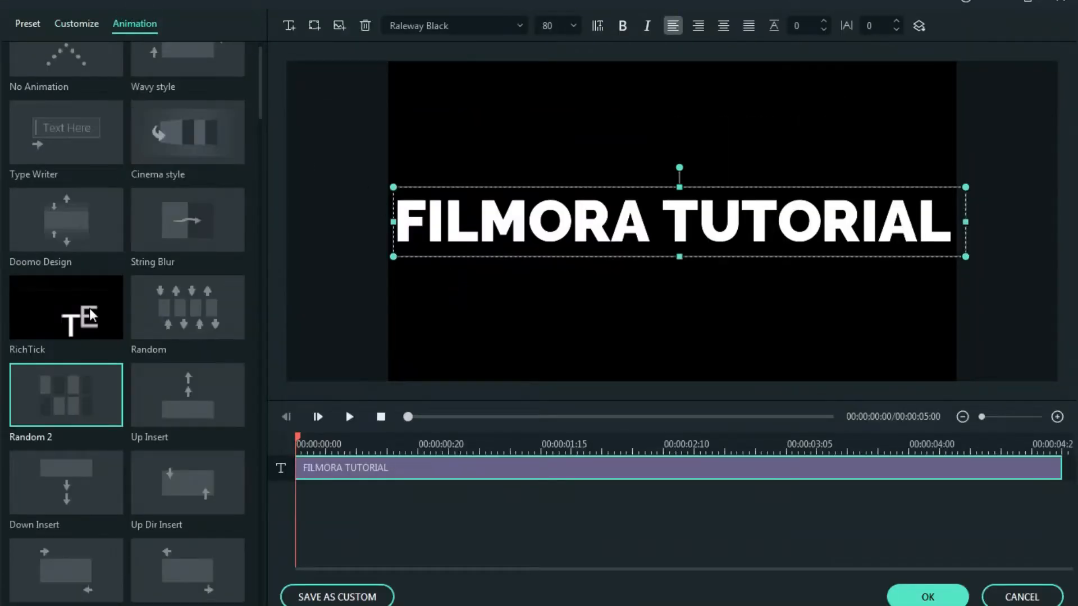
left_click(61, 413)
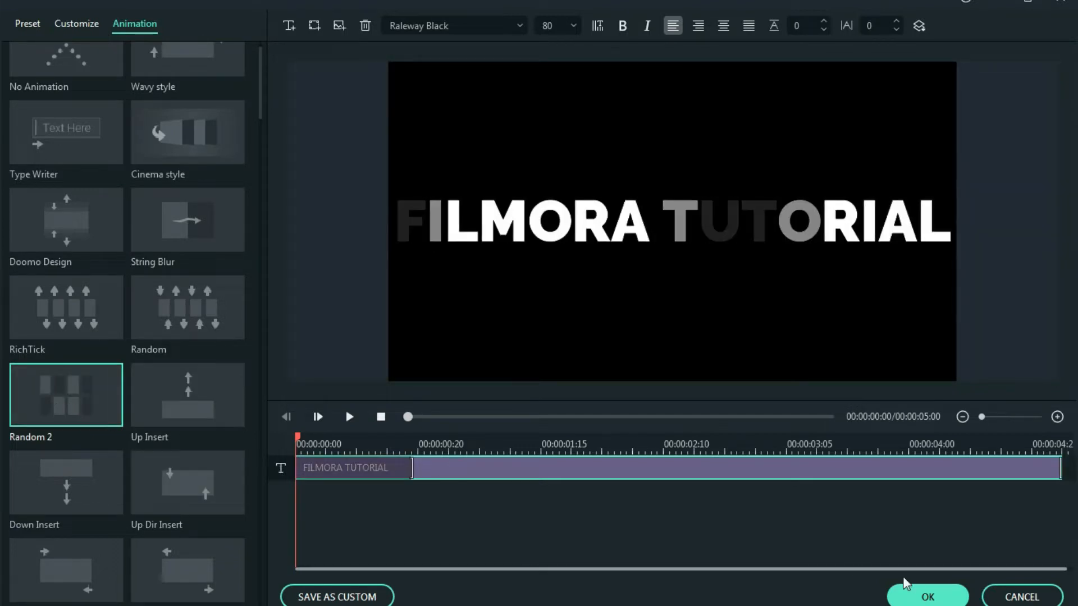
left_click(911, 596)
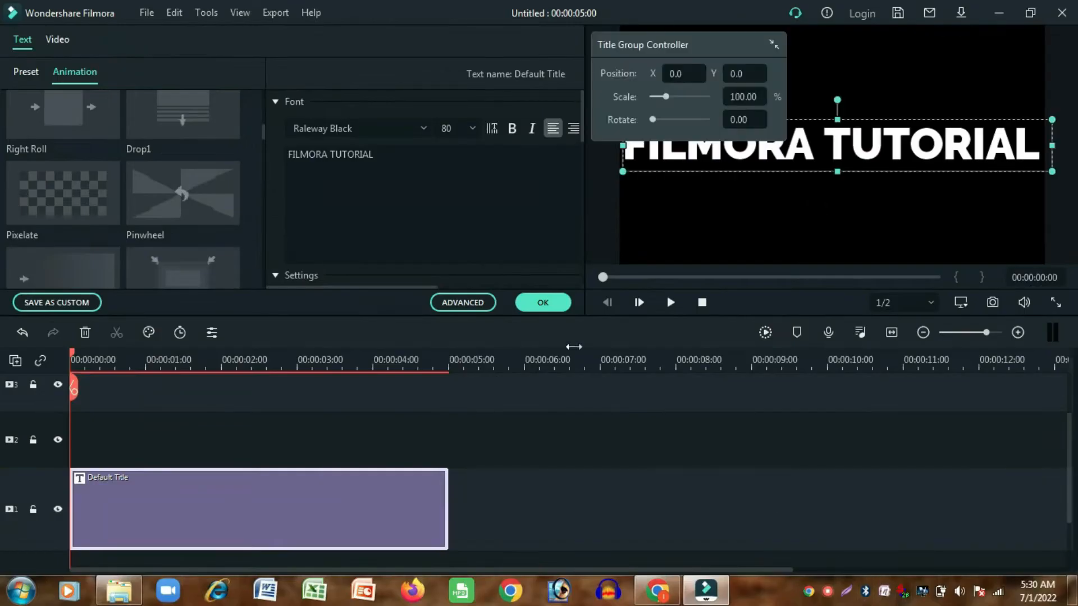
left_click(551, 303)
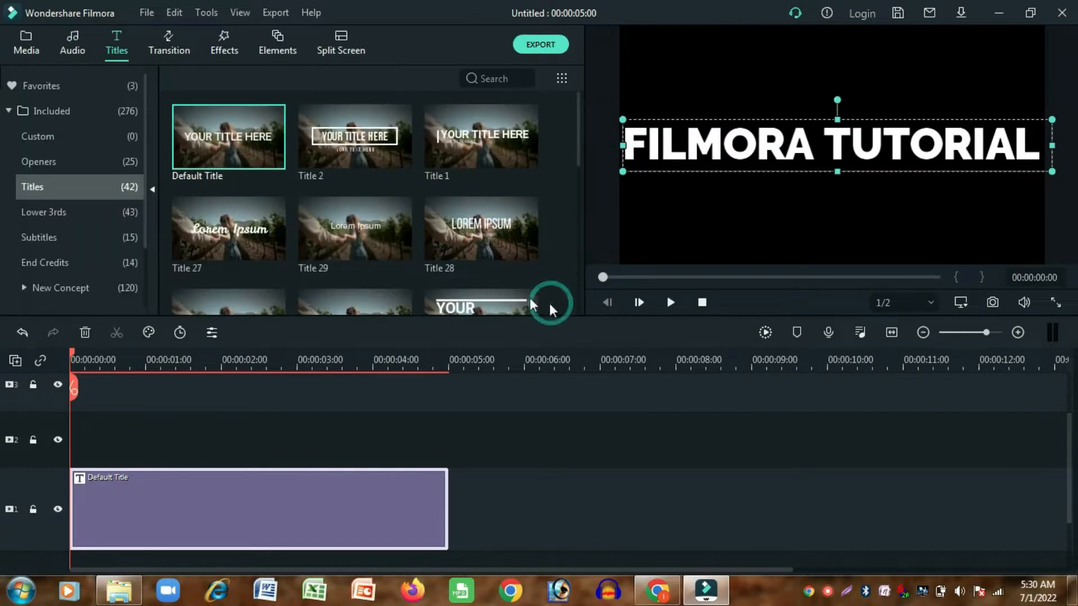
- Apply the Text style 17 preset to the FILMORA TUTORIAL title on track 1
double_click(218, 521)
left_click(26, 71)
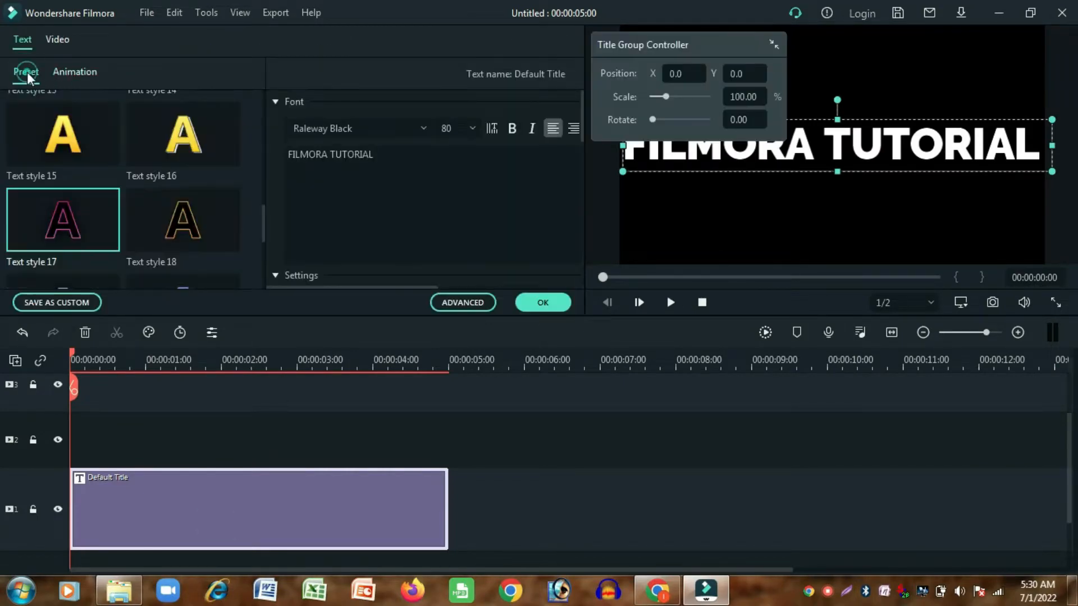
left_click(97, 231)
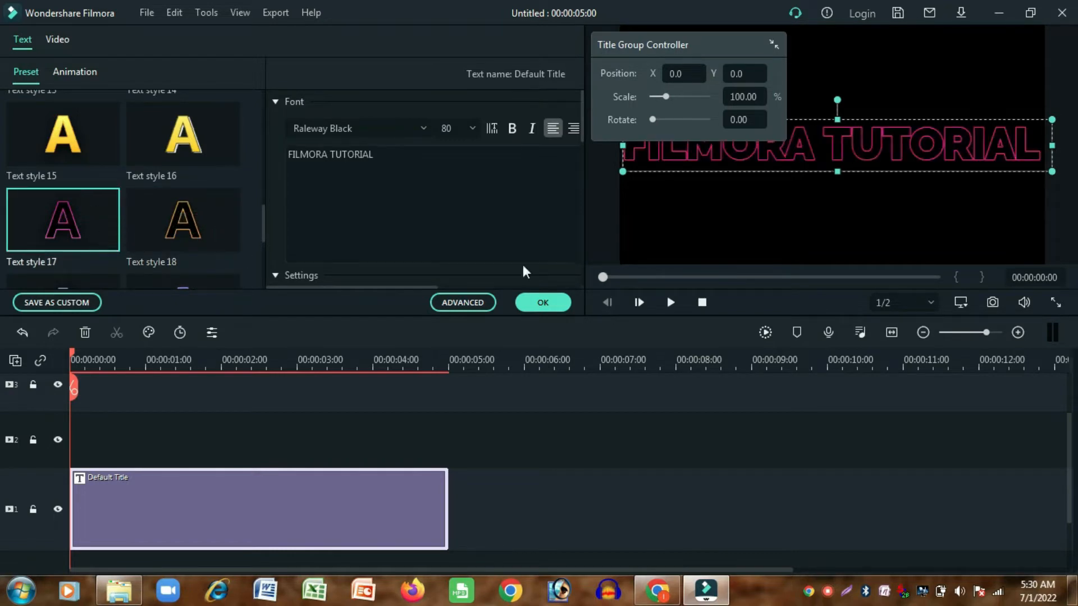
left_click(543, 308)
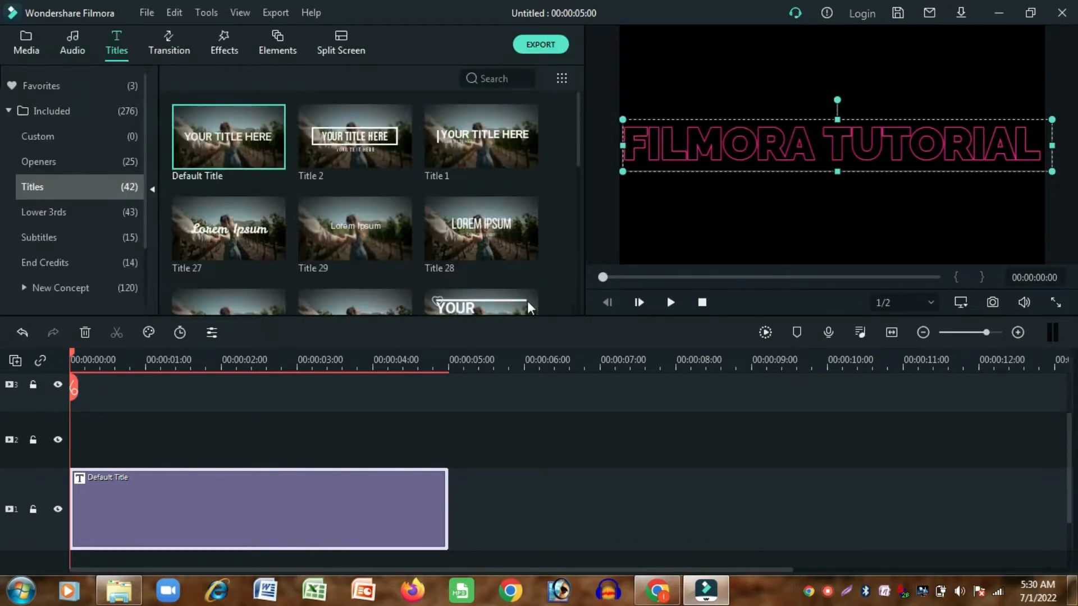
- Play back the start of the title animation and return the playhead to the beginning
left_click(671, 304)
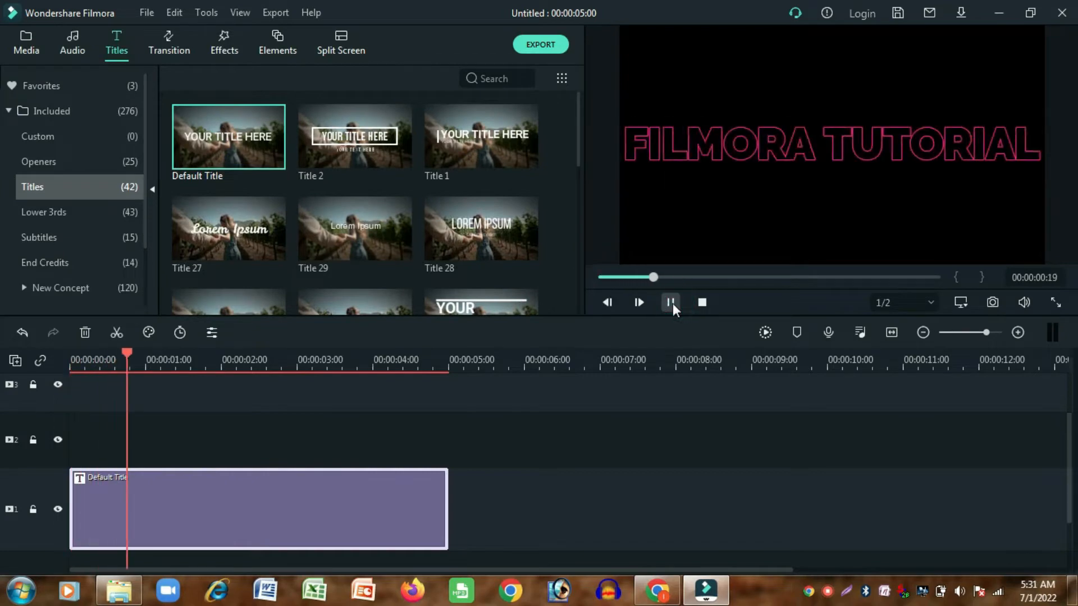
left_click(671, 303)
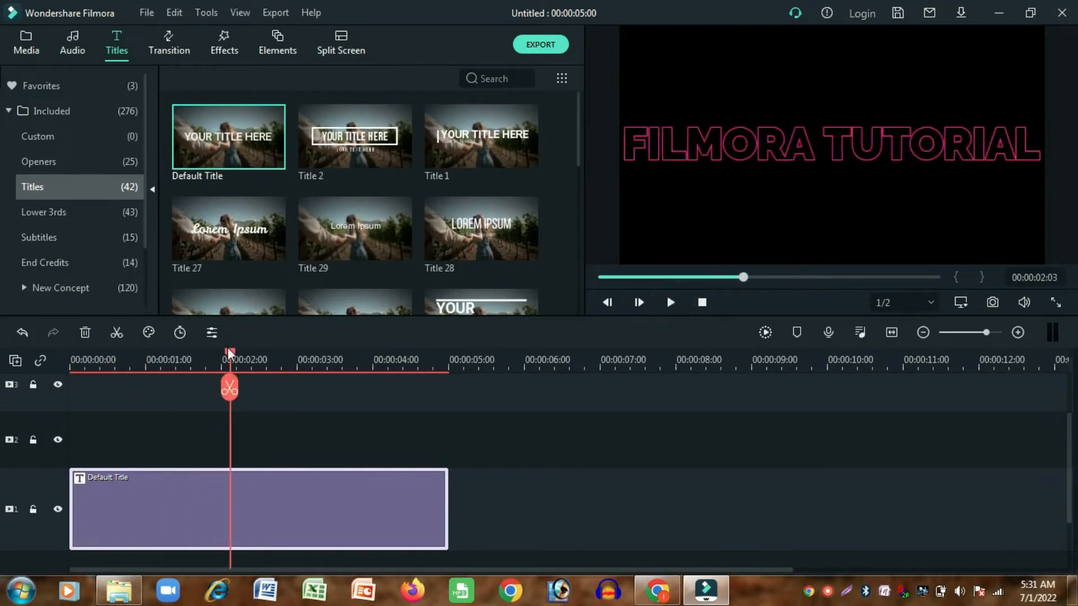
left_click_drag(230, 353, 58, 393)
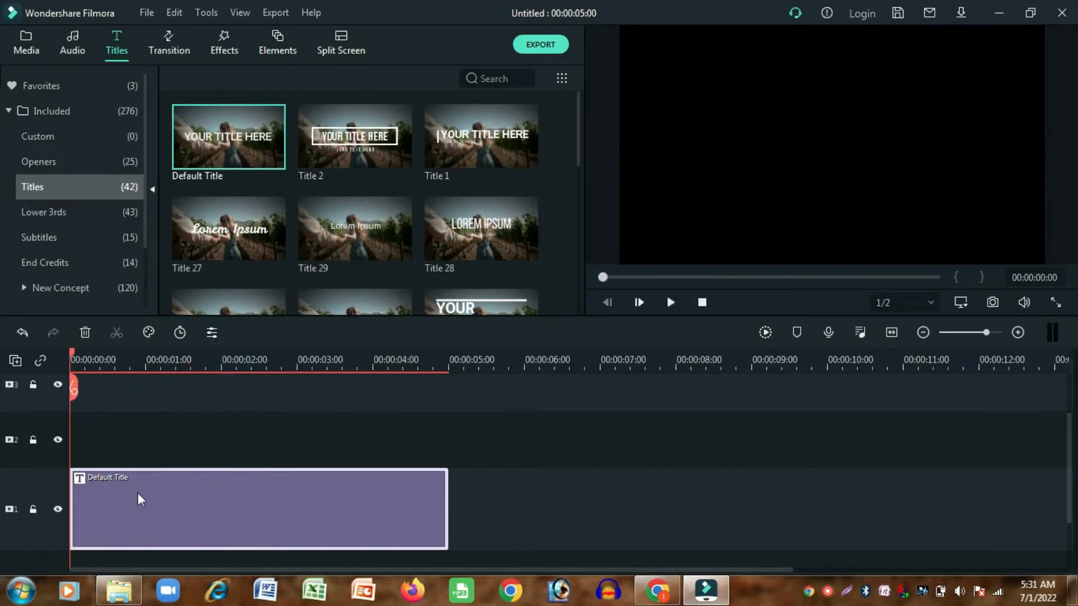
- Copy the title clip, lock track 1, and paste the copy onto track 2 at the start of the timeline
right_click(137, 494)
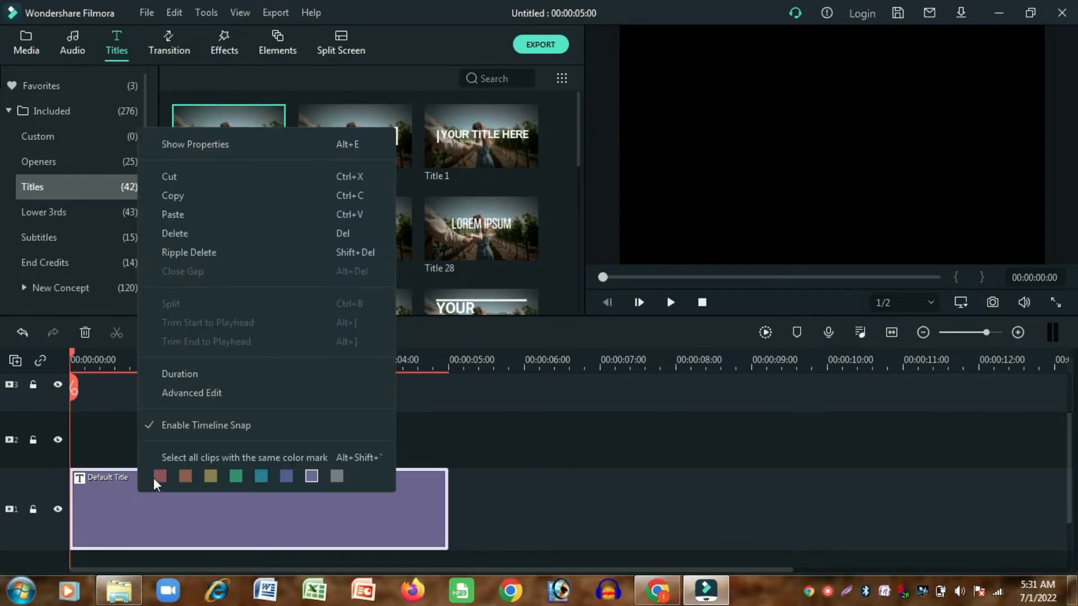
left_click(168, 196)
left_click(33, 509)
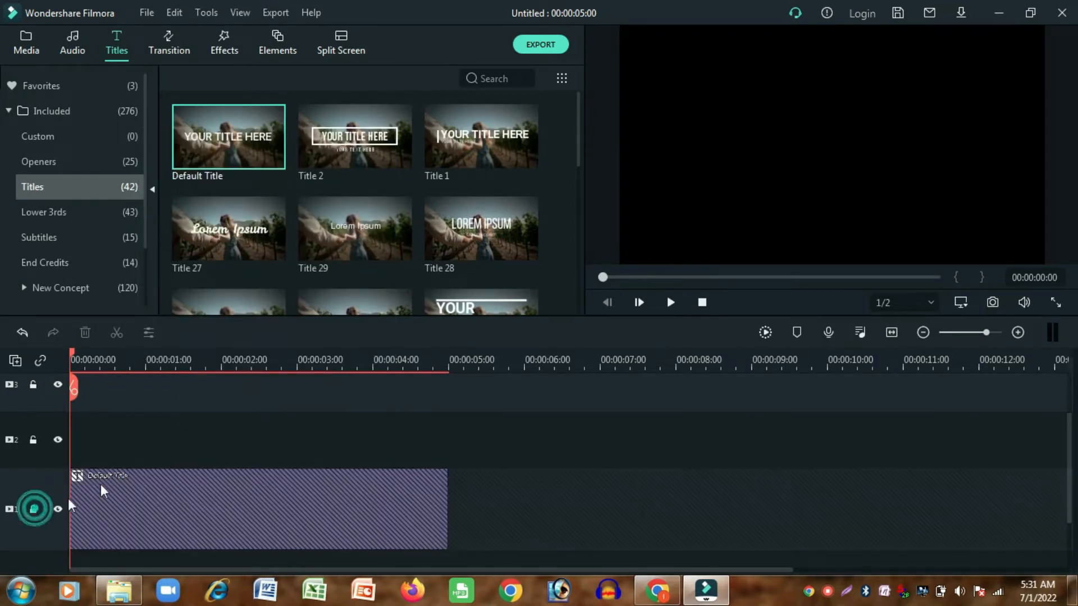
right_click(127, 452)
left_click(167, 56)
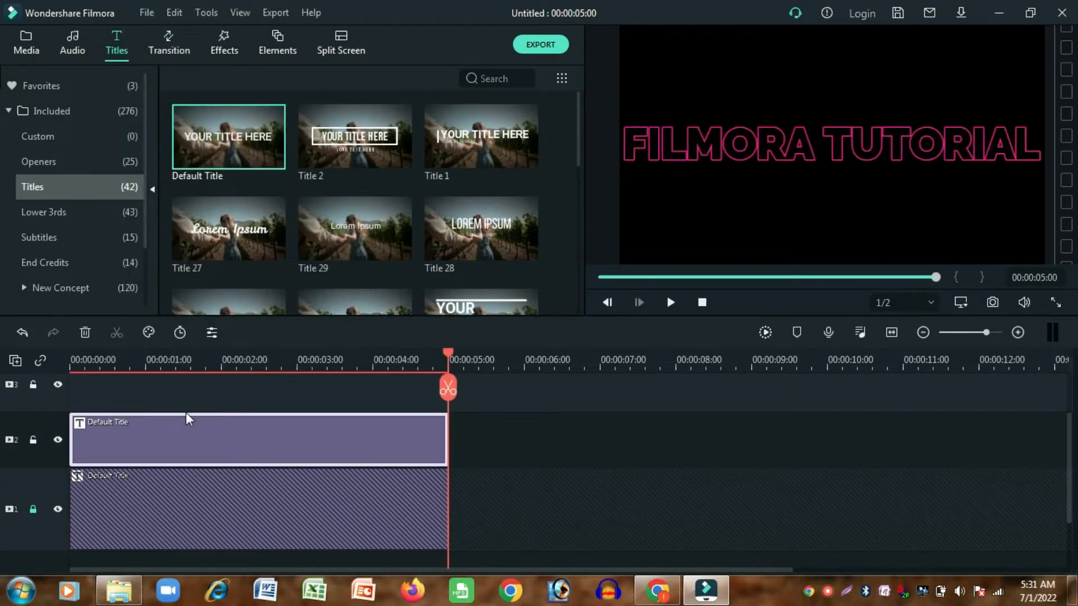
- Shift the title copy on track 2 so it starts at about 00:00:01:06, and place the playhead at 00:00:01:00
left_click_drag(176, 431, 269, 442)
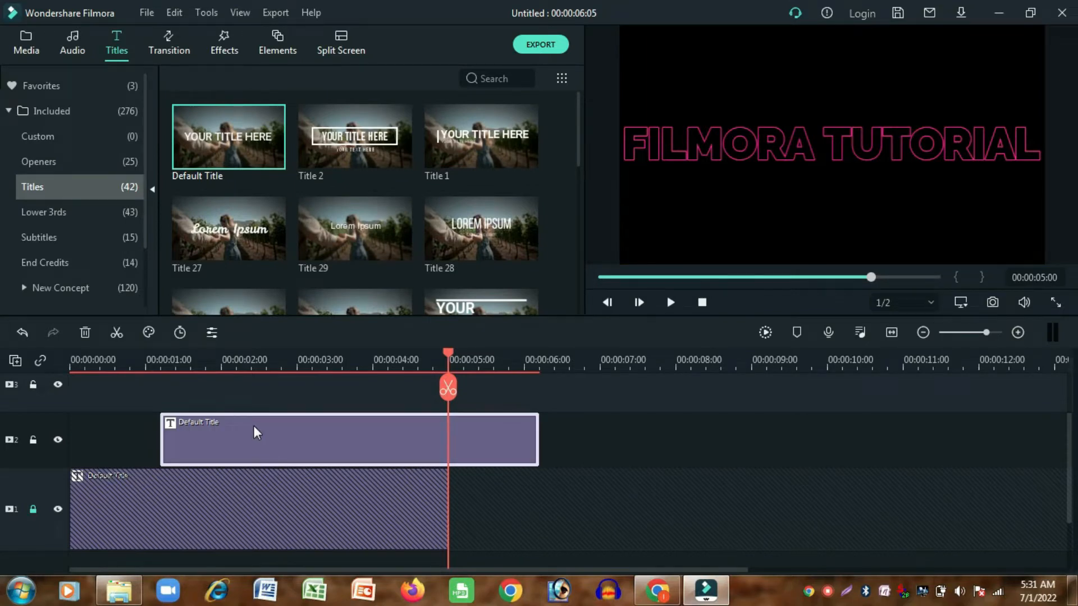
left_click(164, 363)
double_click(213, 433)
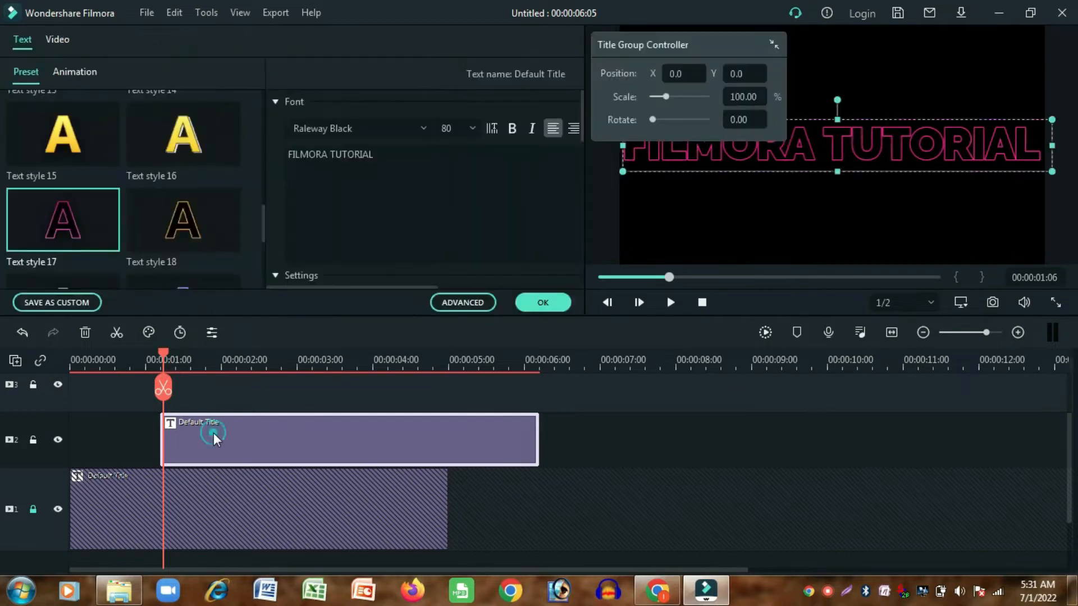
left_click(145, 363)
- Add the Blur effect to track 3 from the timeline start and extend it to the end of the track 2 title
left_click(225, 38)
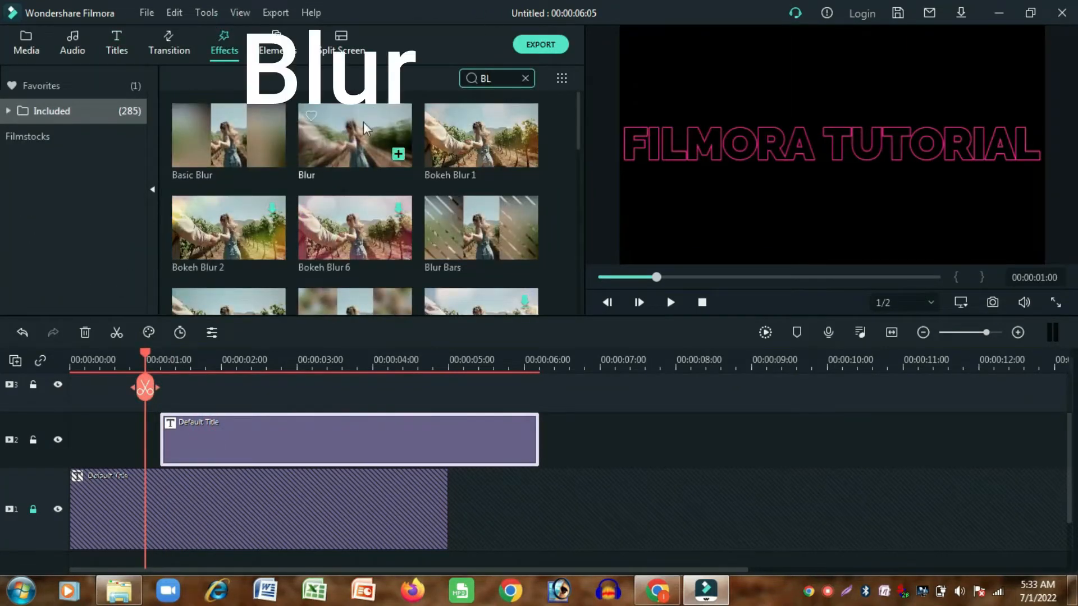
left_click_drag(365, 128, 66, 460)
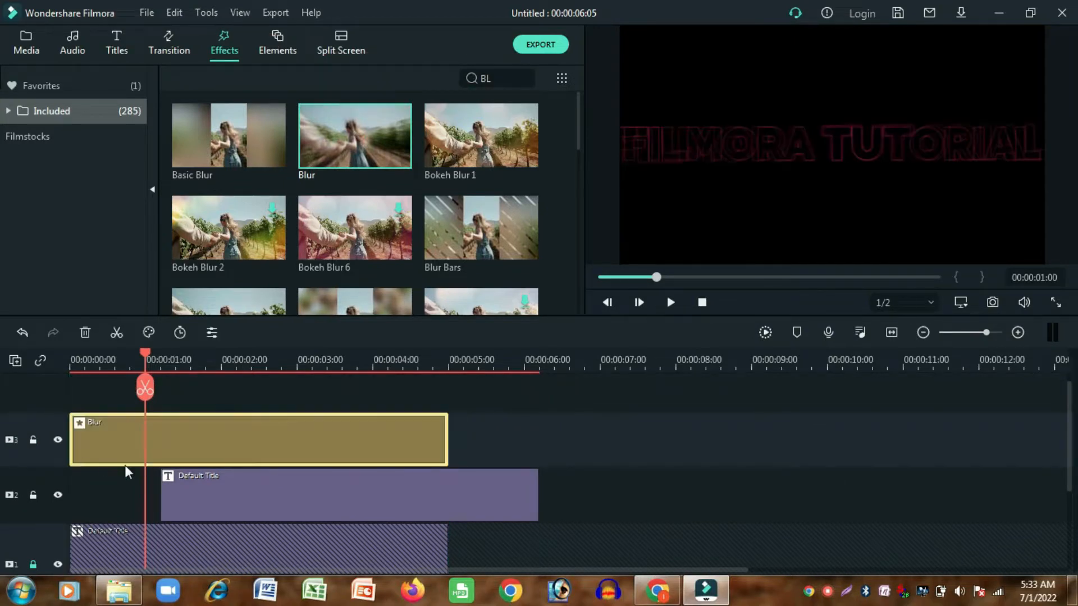
left_click_drag(447, 442, 534, 447)
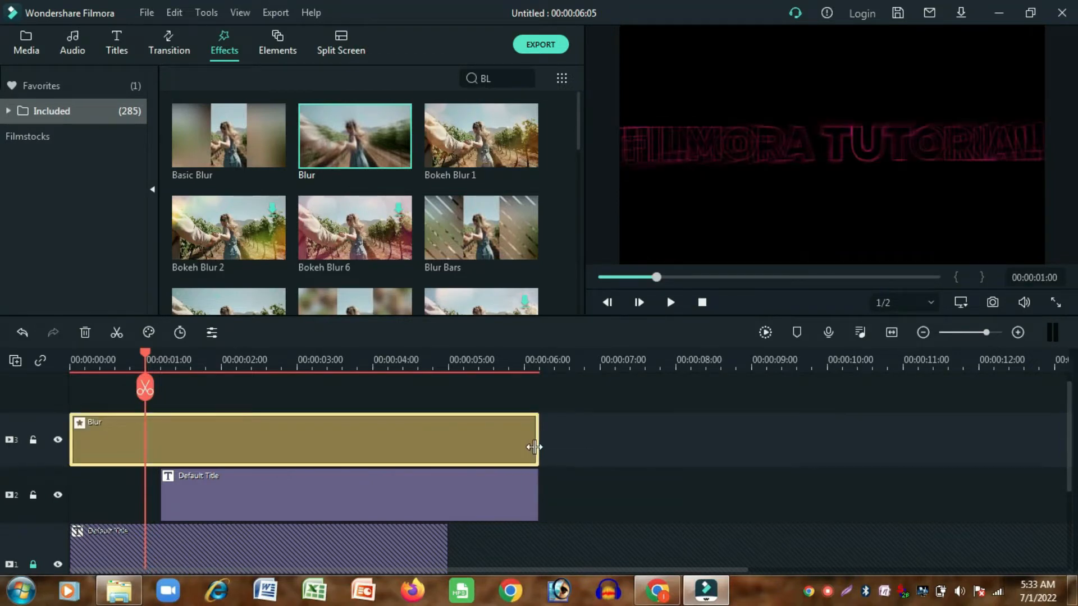
- Set the Blur effect's Alpha to 50
double_click(423, 452)
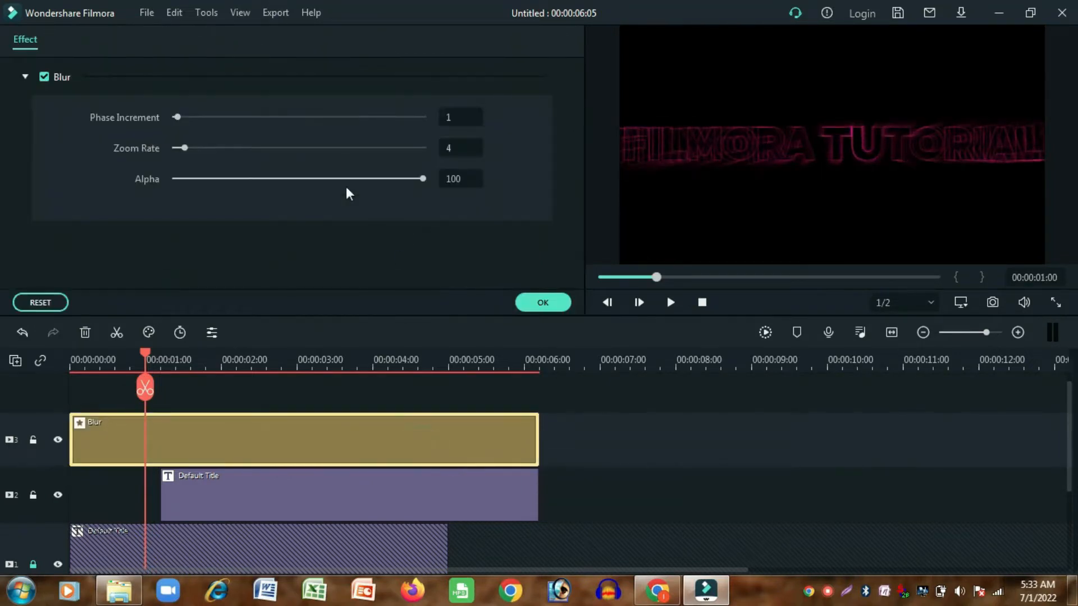
left_click(293, 179)
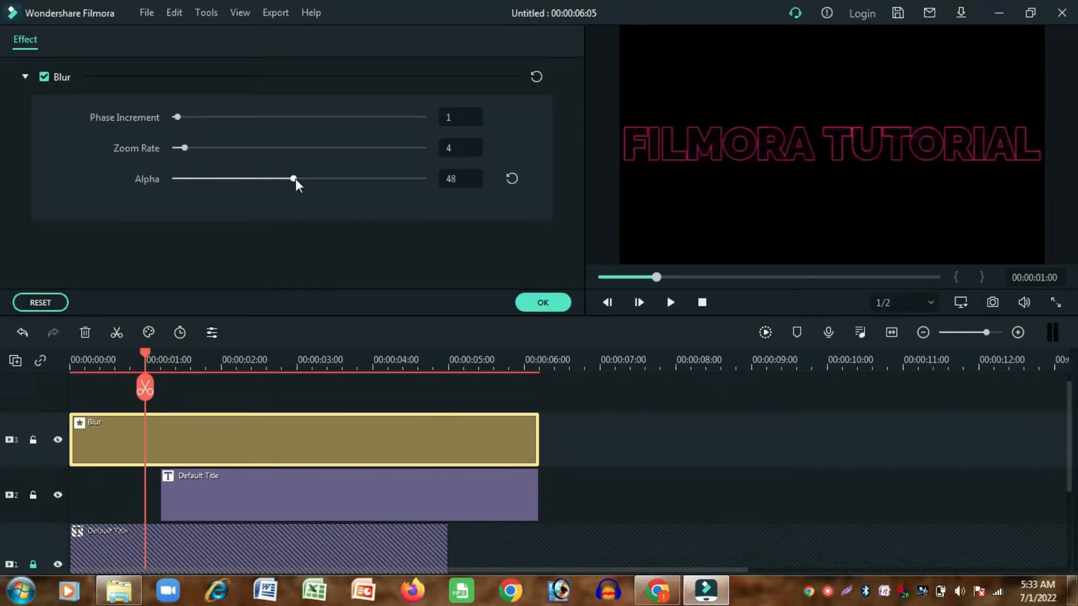
left_click_drag(296, 180, 301, 180)
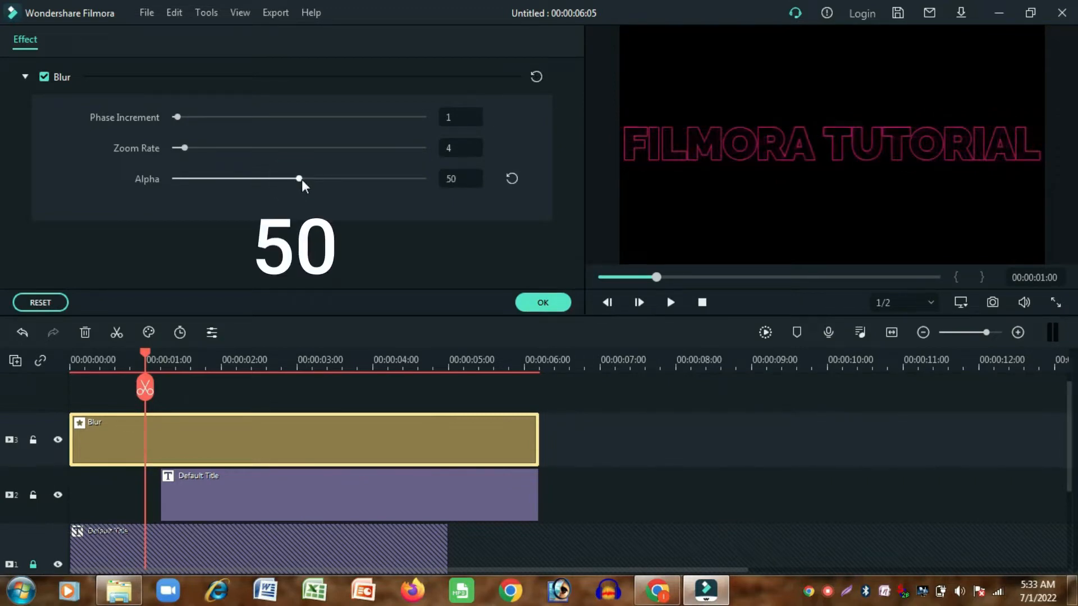
left_click(536, 307)
- Find the Blue Explosion effect, add it to track 4 from the start, and extend it to the end of the Blur clip
type("E")
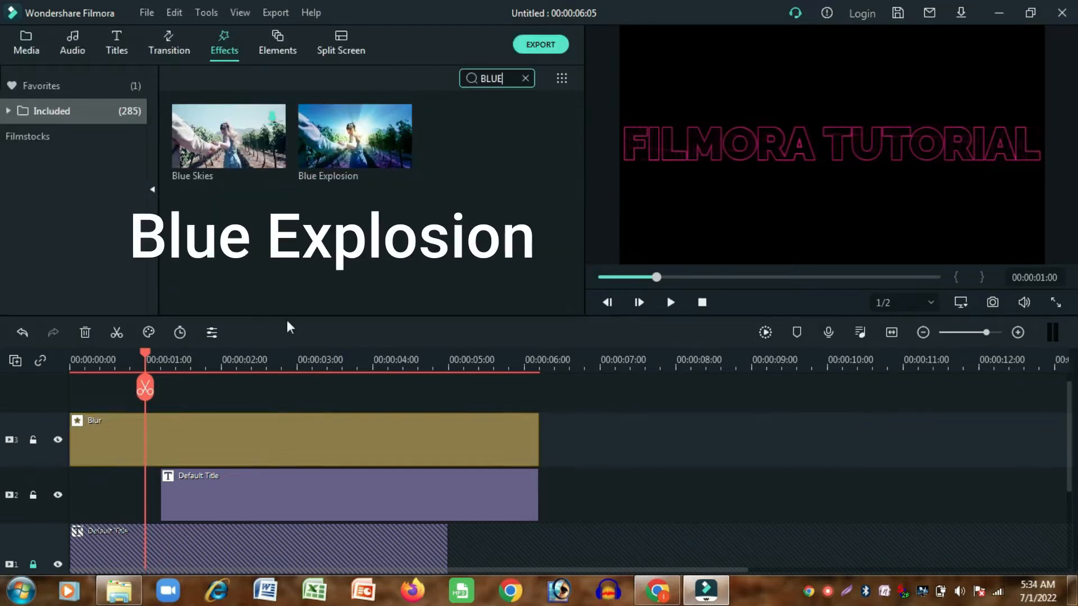
left_click_drag(332, 146, 81, 400)
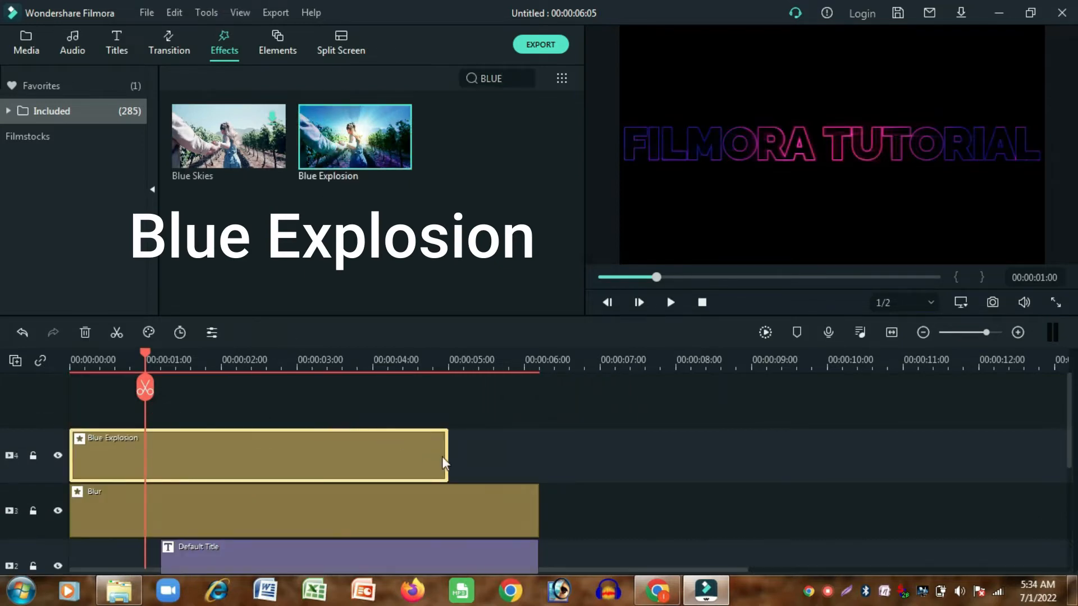
left_click_drag(448, 453, 539, 455)
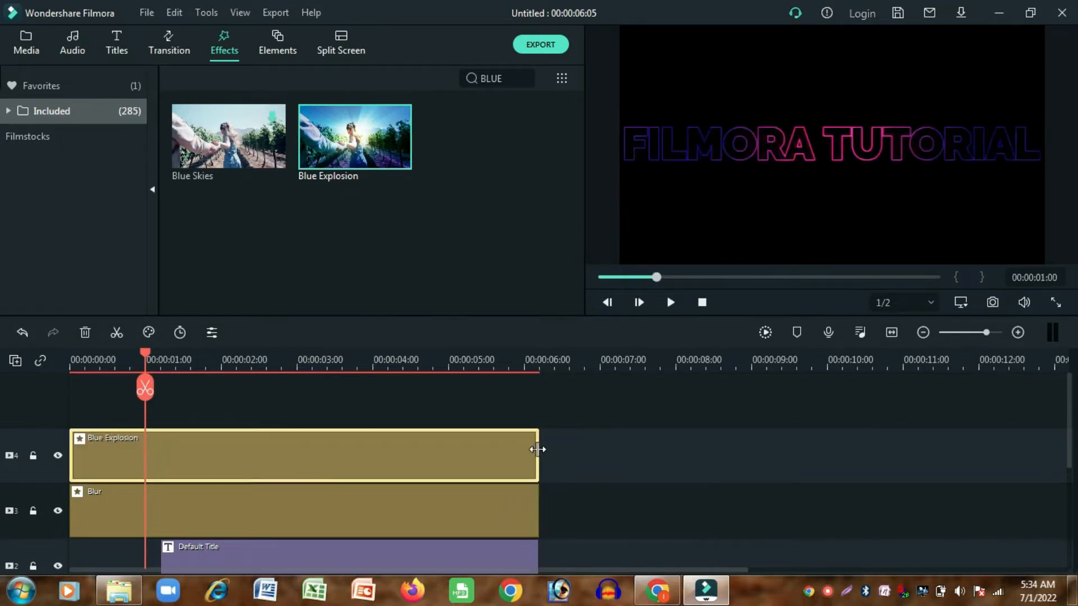
- Move the Blue Explosion and Blur clips together up one track to leave track 3 empty
scroll(537, 449, "down", 2)
scroll(556, 455, "up", 1)
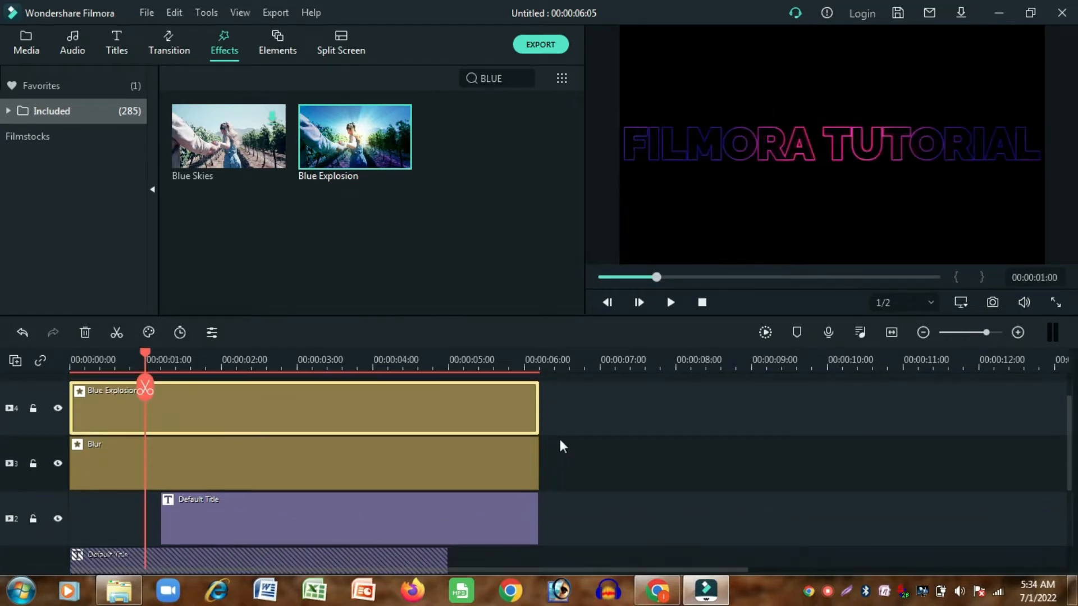
left_click_drag(565, 409, 504, 449)
scroll(503, 449, "up", 1)
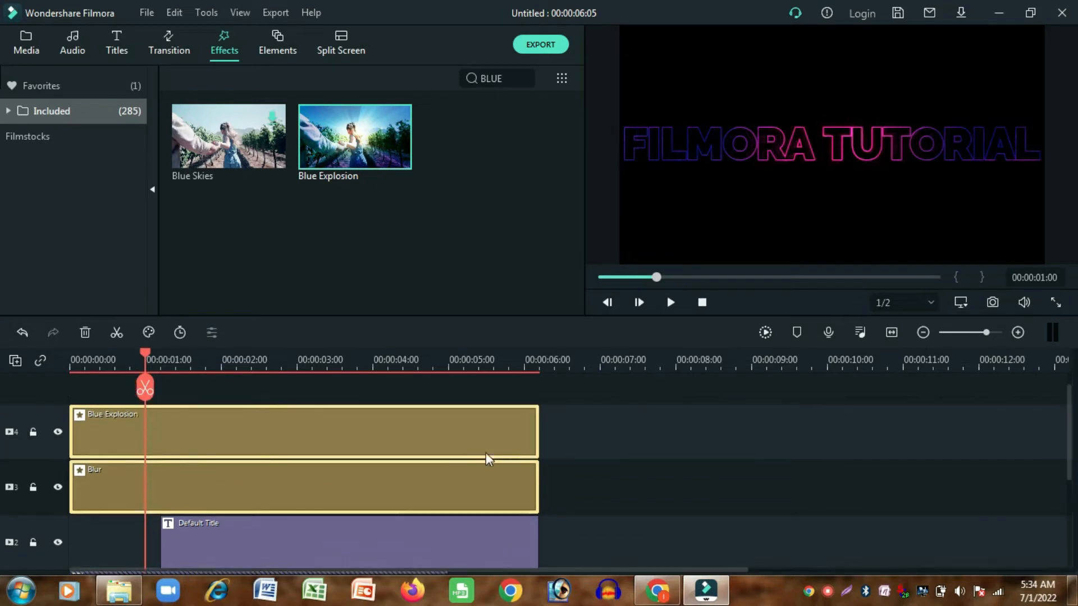
left_click_drag(436, 449, 439, 395)
scroll(446, 426, "down", 3)
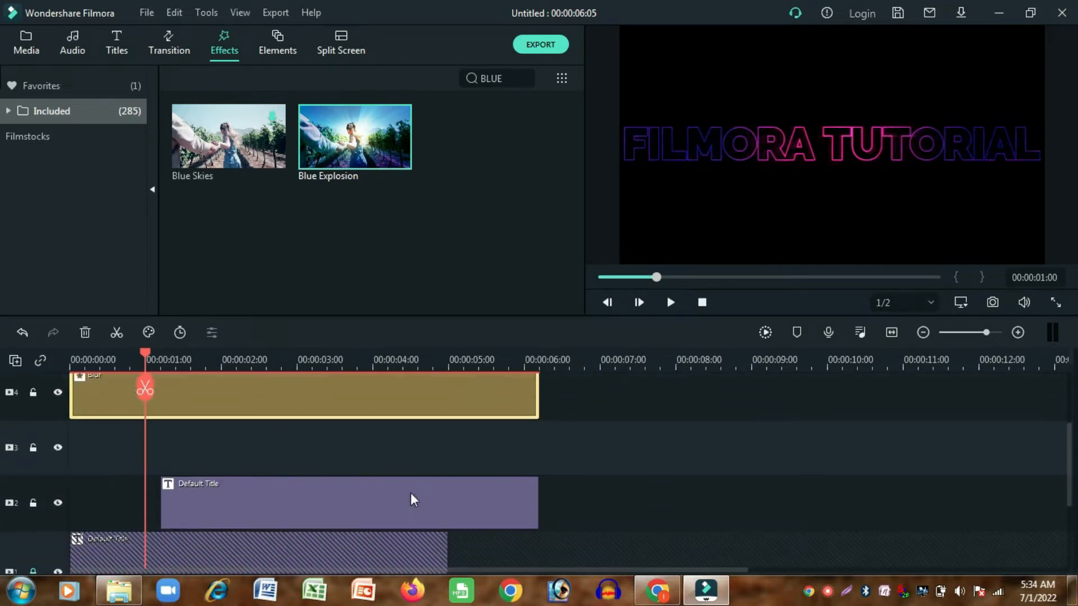
scroll(63, 547, "down", 1)
- Paste another copy of the unlocked track 1 title onto track 3 at 00:00:01:06, with tracks 1 and 2 locked
left_click(33, 548)
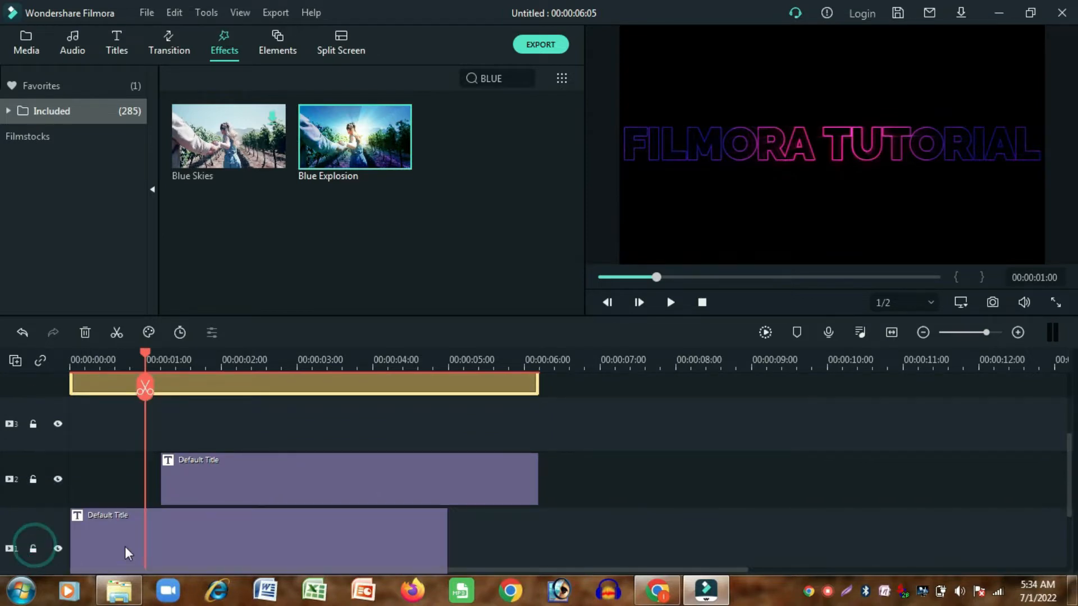
left_click(208, 543)
right_click(219, 540)
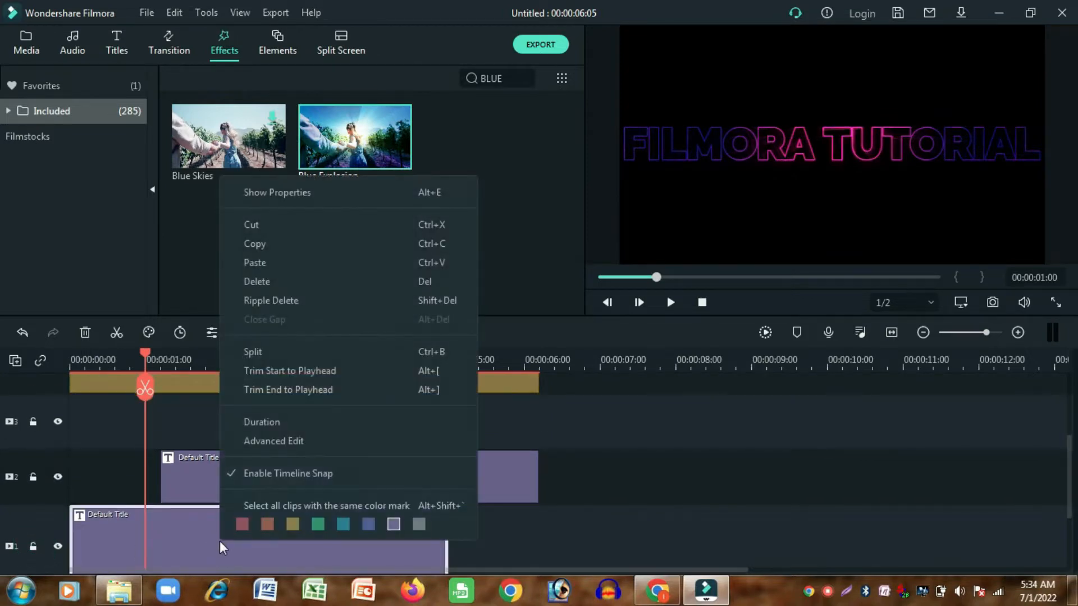
left_click(292, 247)
left_click(36, 476)
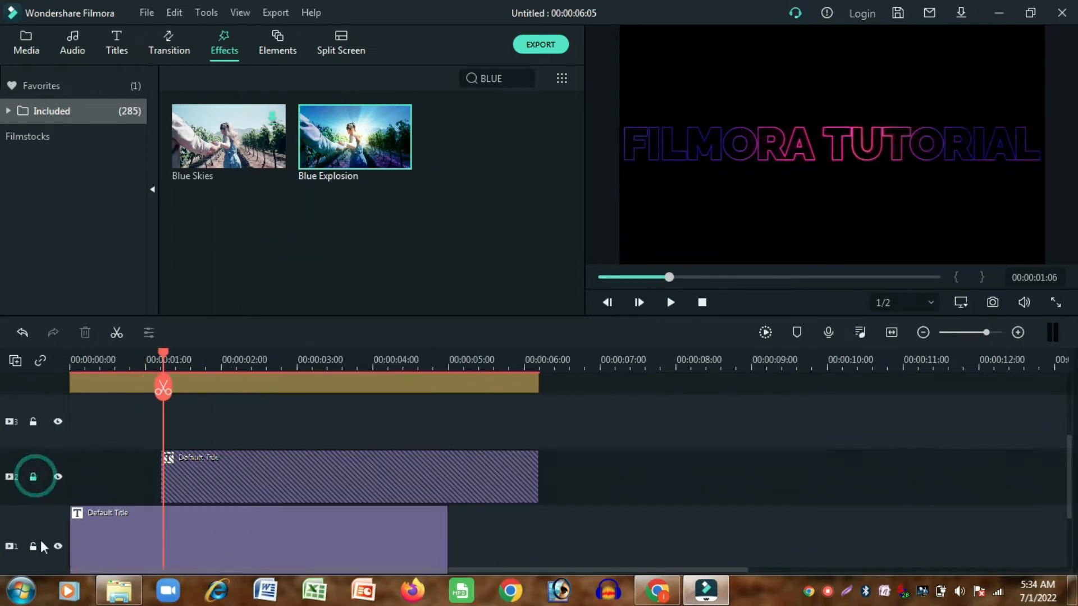
left_click(36, 549)
right_click(223, 428)
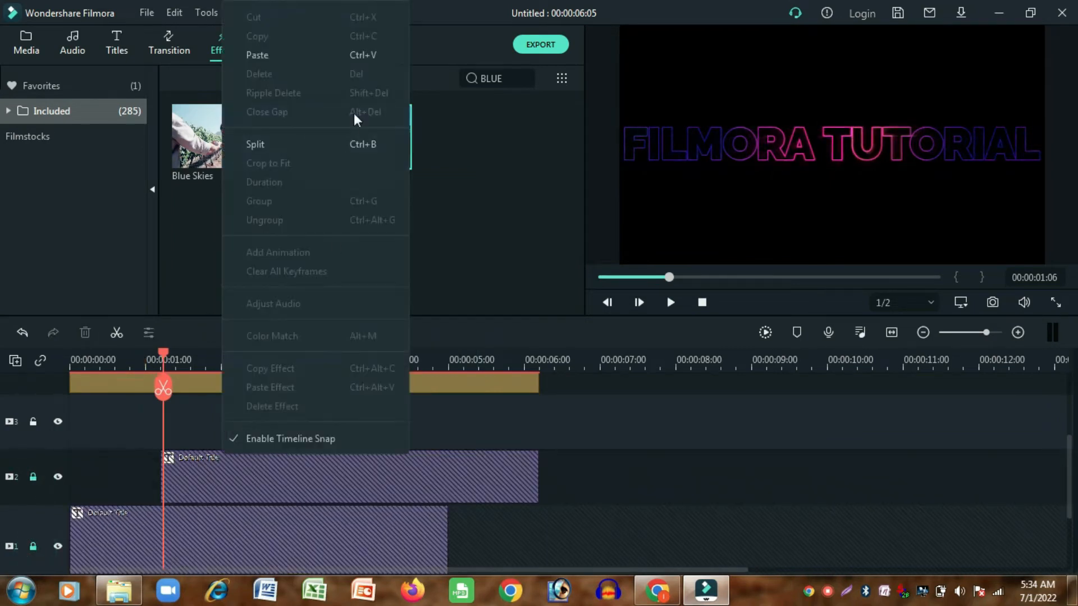
left_click(304, 59)
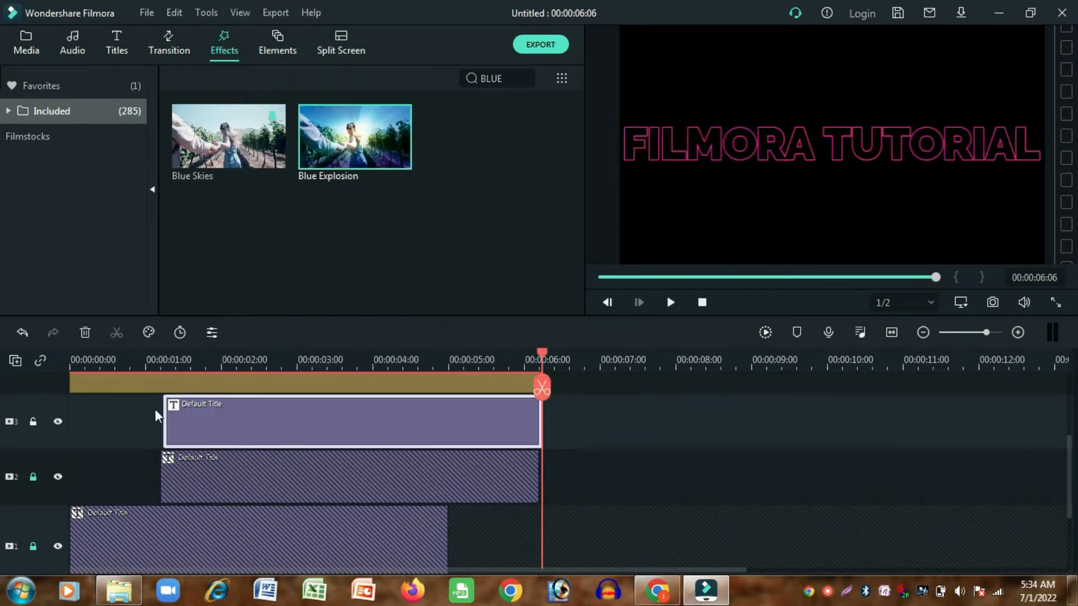
- Make the track 3 title run from about 2.75 seconds to the end of the track 2 title, and unlock tracks 1 and 2
left_click_drag(163, 416, 394, 426)
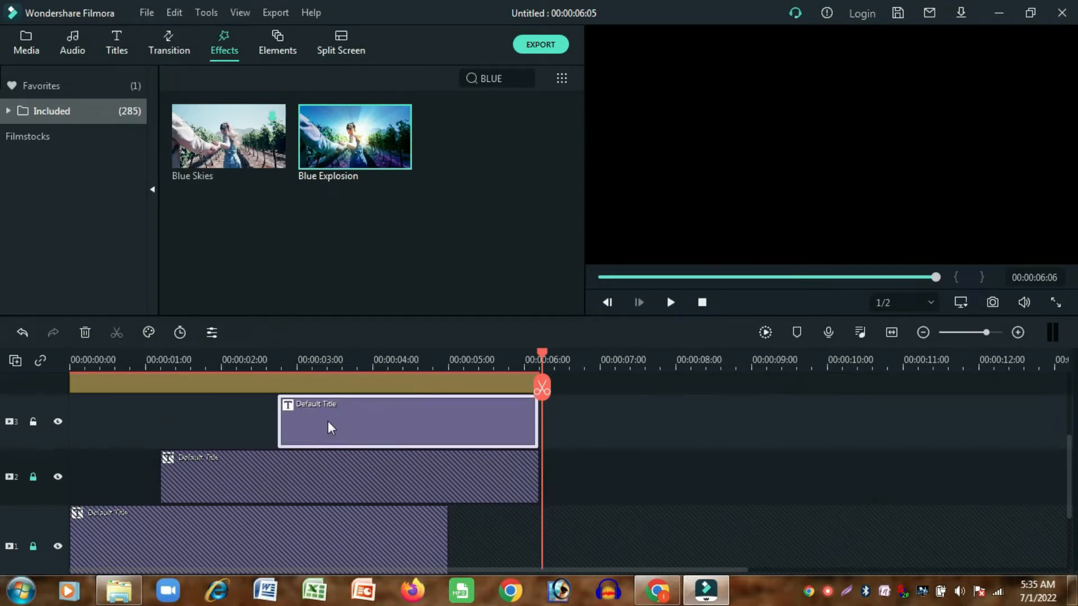
left_click(33, 477)
left_click(34, 546)
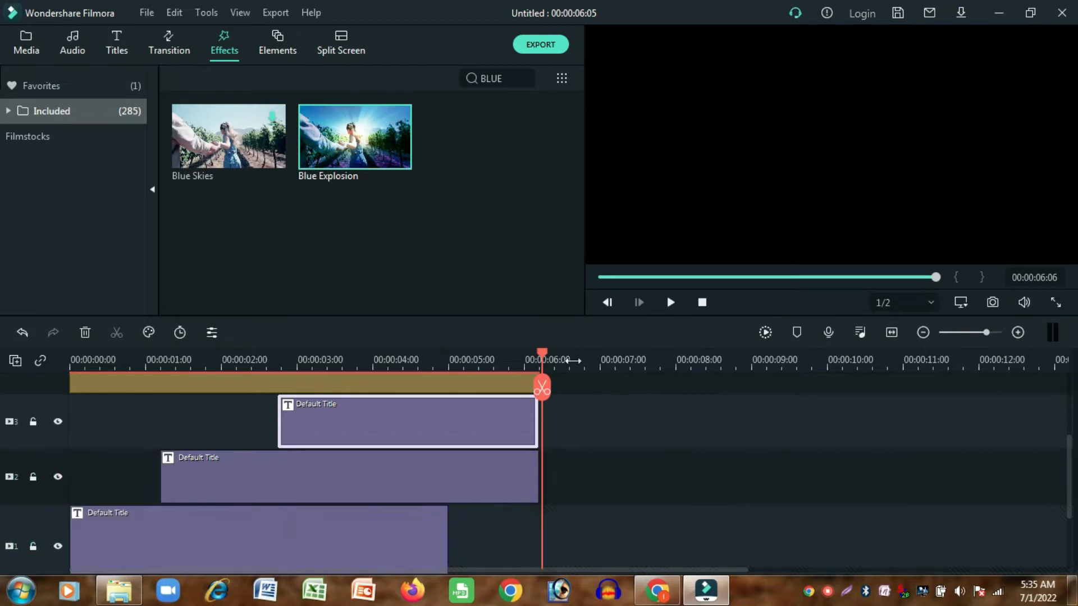
- Play the staggered title animation from the beginning of the timeline
left_click_drag(540, 352, 60, 400)
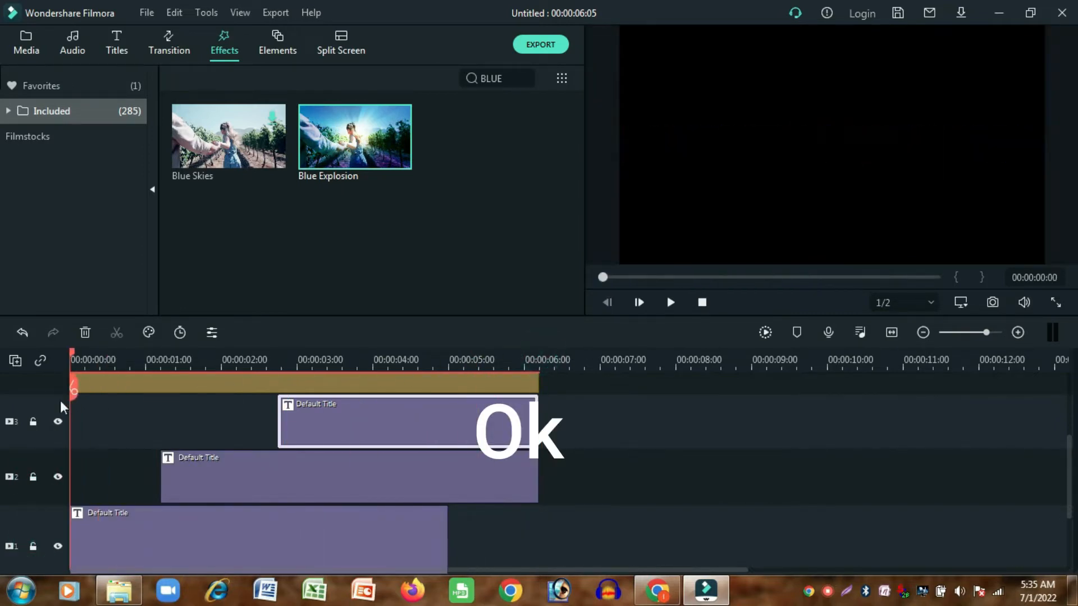
left_click(670, 302)
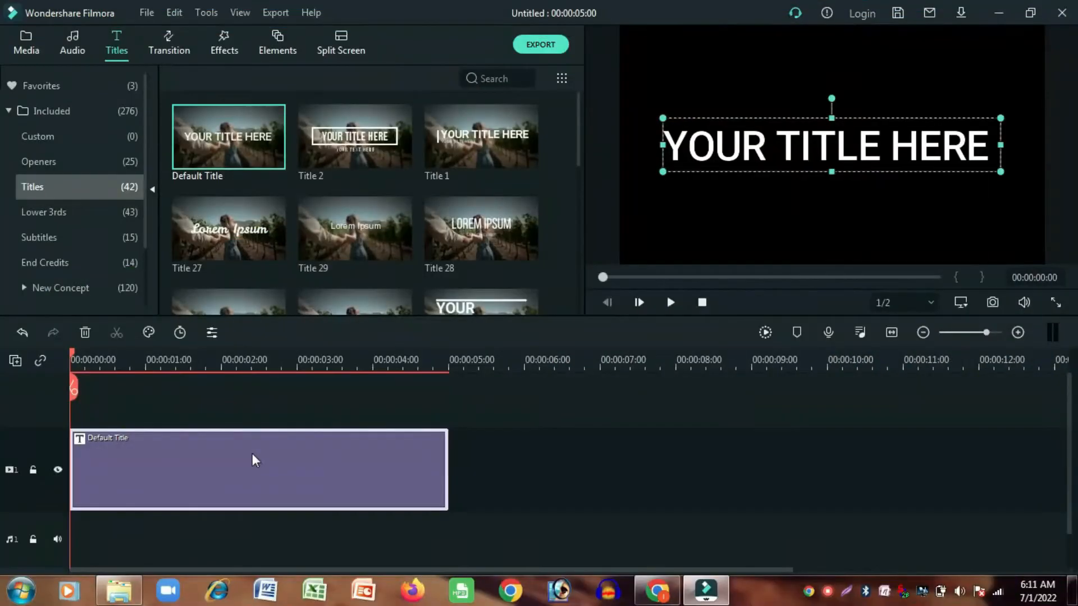
- Replace the placeholder text of the track 1 Default Title with FILMORA TUTORIALS
left_click(250, 454)
double_click(251, 453)
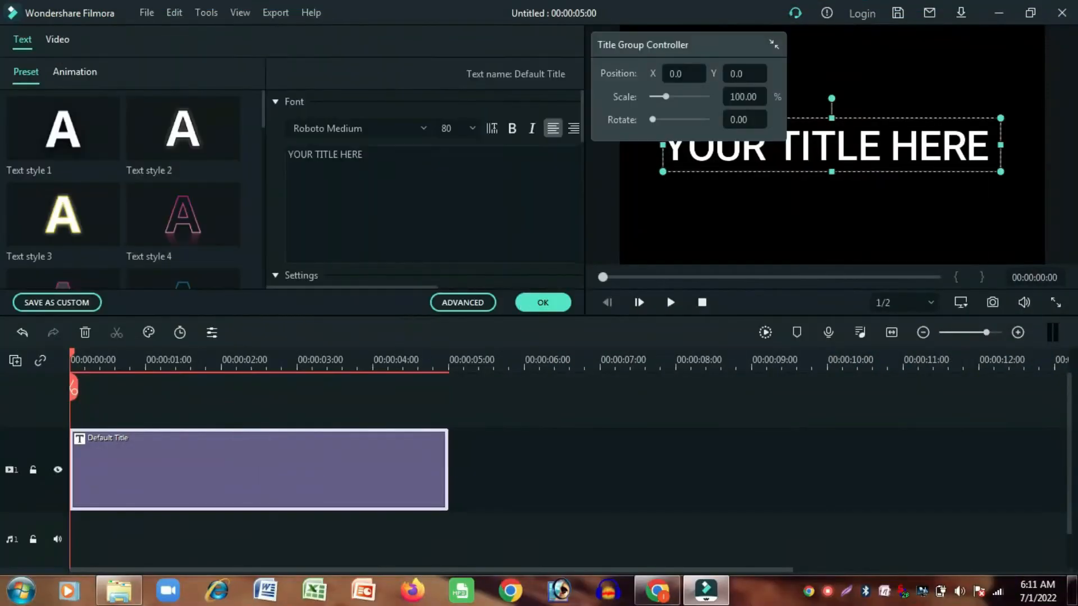
left_click_drag(293, 154, 368, 154)
key("ctrl+v")
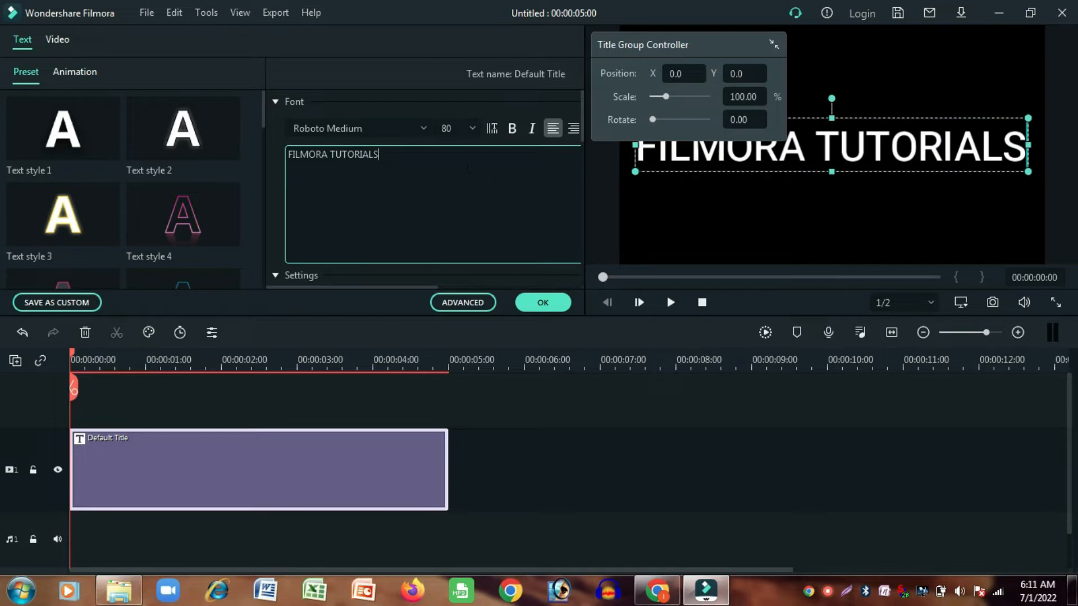
- Set the title's font to Russo One and apply the orange-outlined Text style 18
left_click(370, 128)
type("RUSSo One")
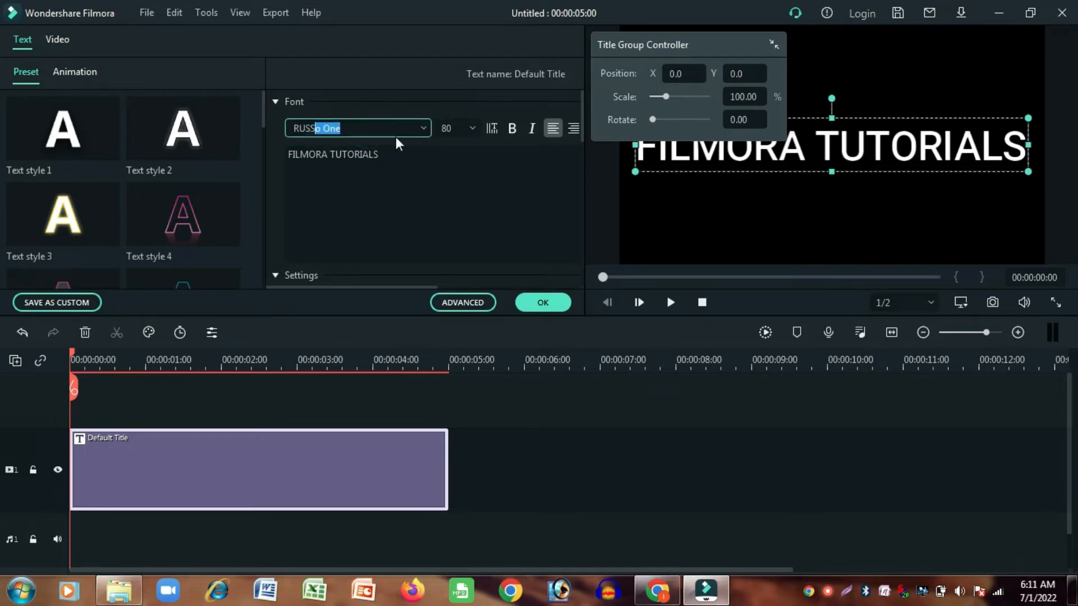
key("Return")
scroll(206, 216, "down", 10)
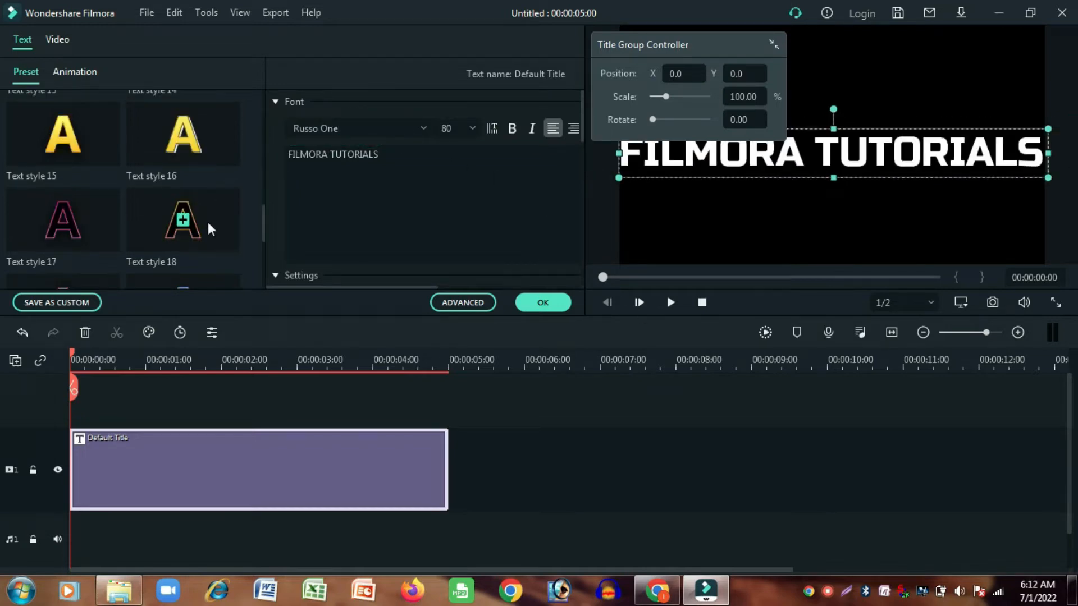
left_click(211, 229)
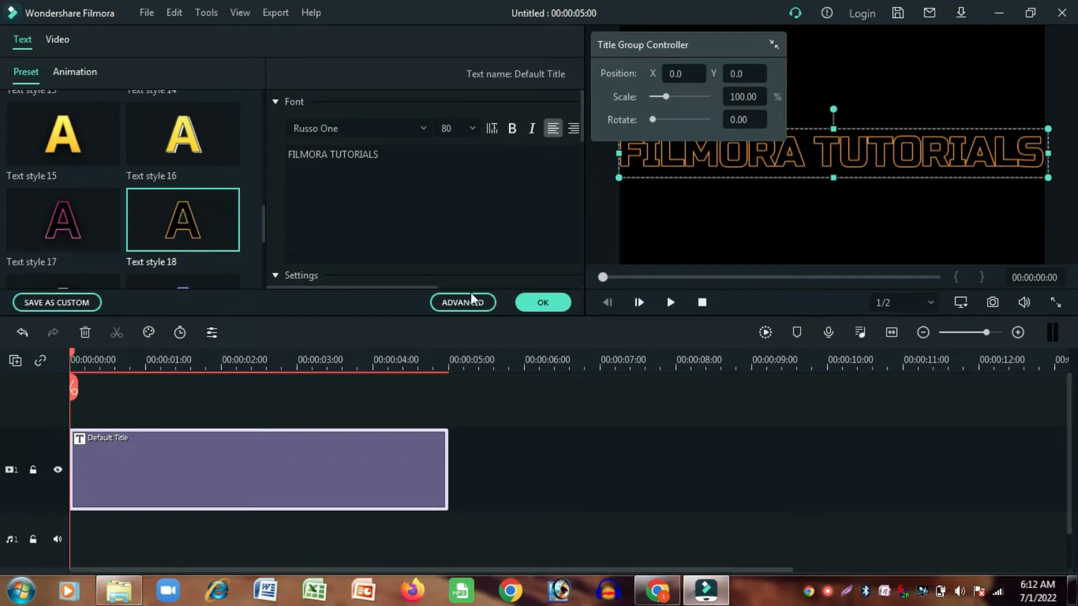
left_click(537, 301)
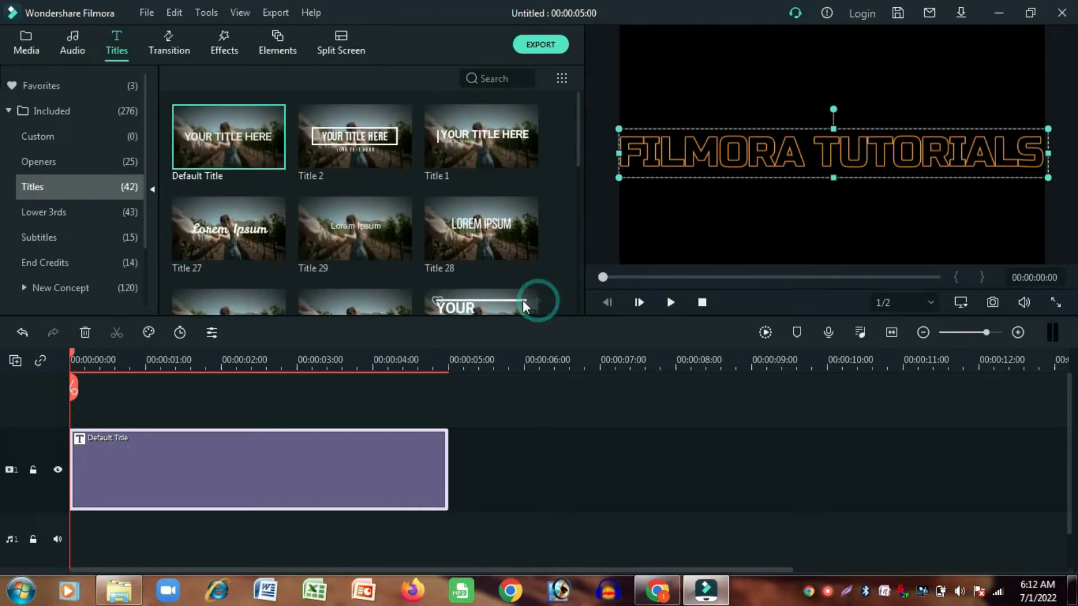
- Copy the track 1 title, lock track 1, and paste the copy onto track 2 at the start
right_click(256, 447)
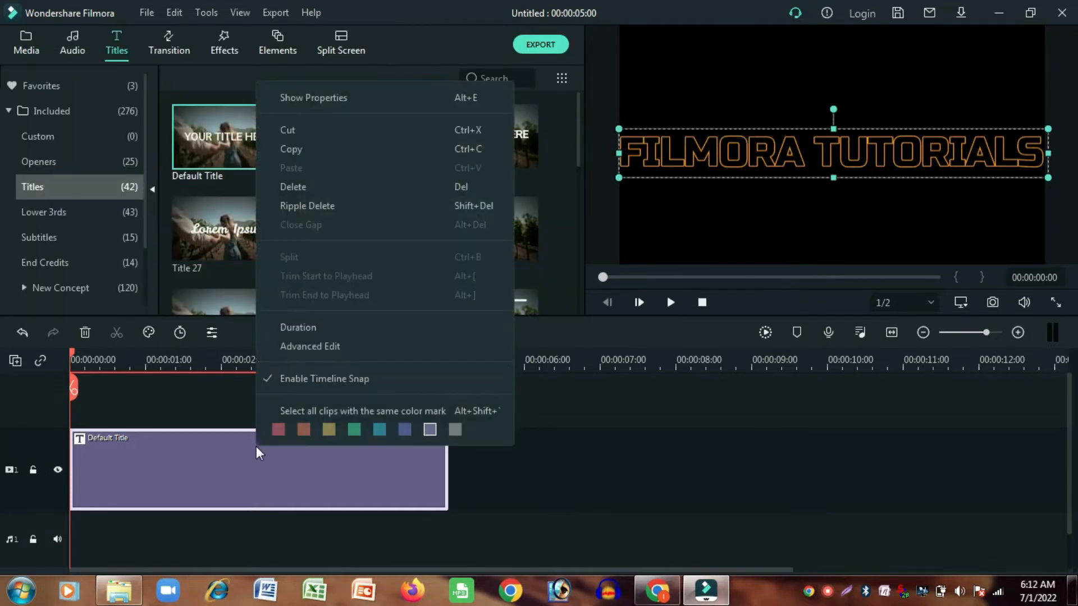
left_click(312, 150)
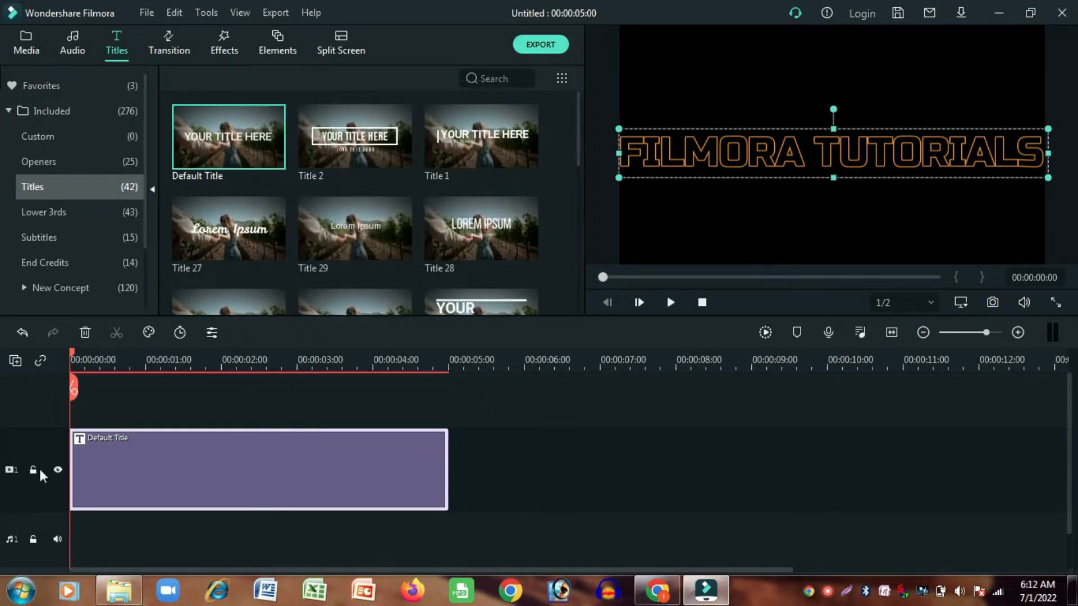
left_click(34, 470)
right_click(159, 394)
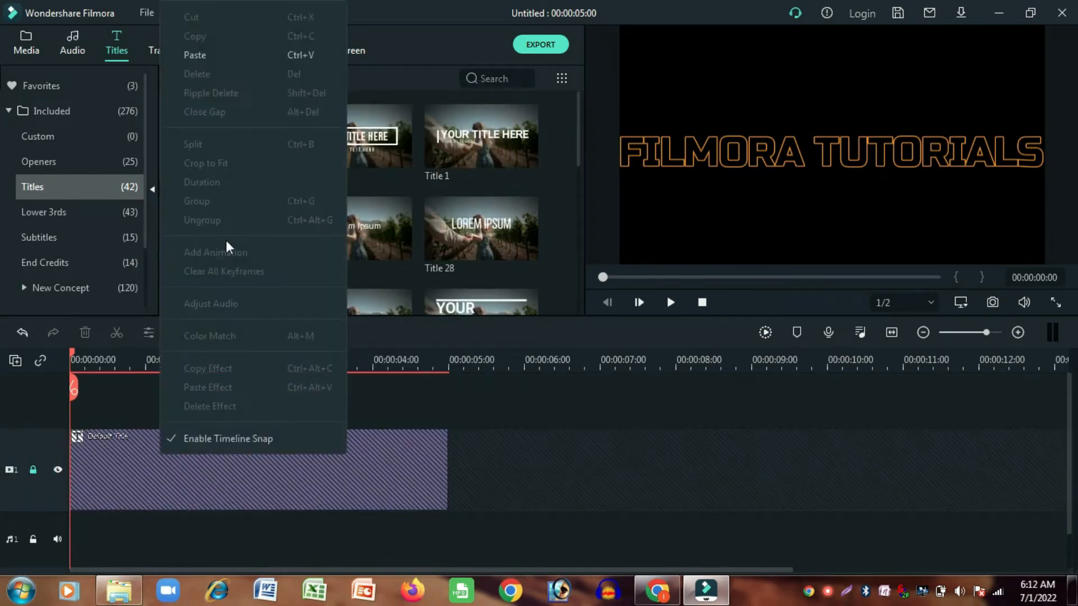
left_click(217, 57)
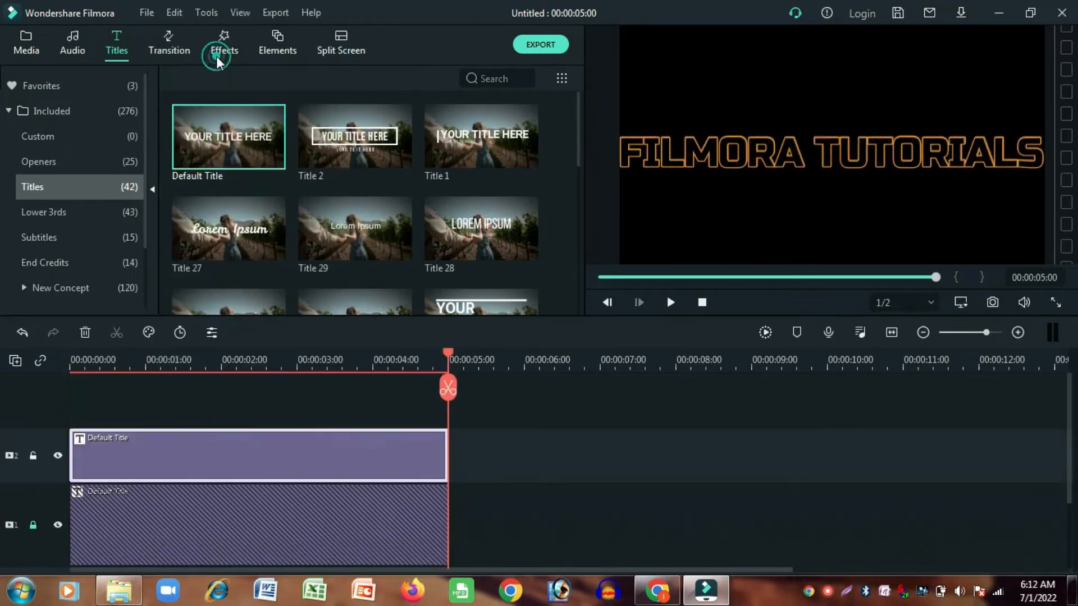
- Apply the solid yellow Text style 16 to the track 2 title
double_click(261, 459)
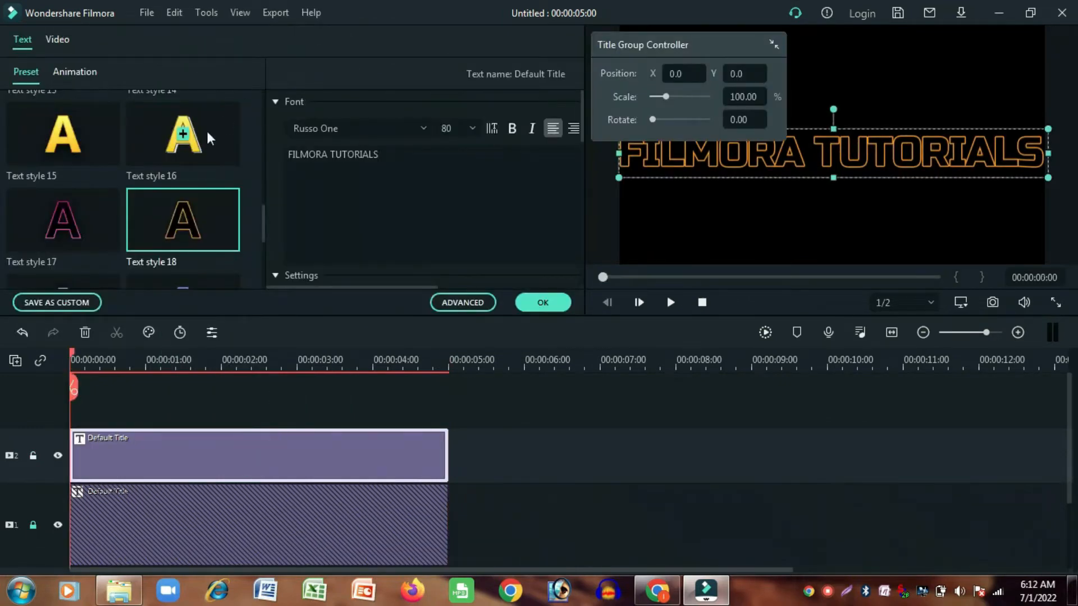
left_click(197, 142)
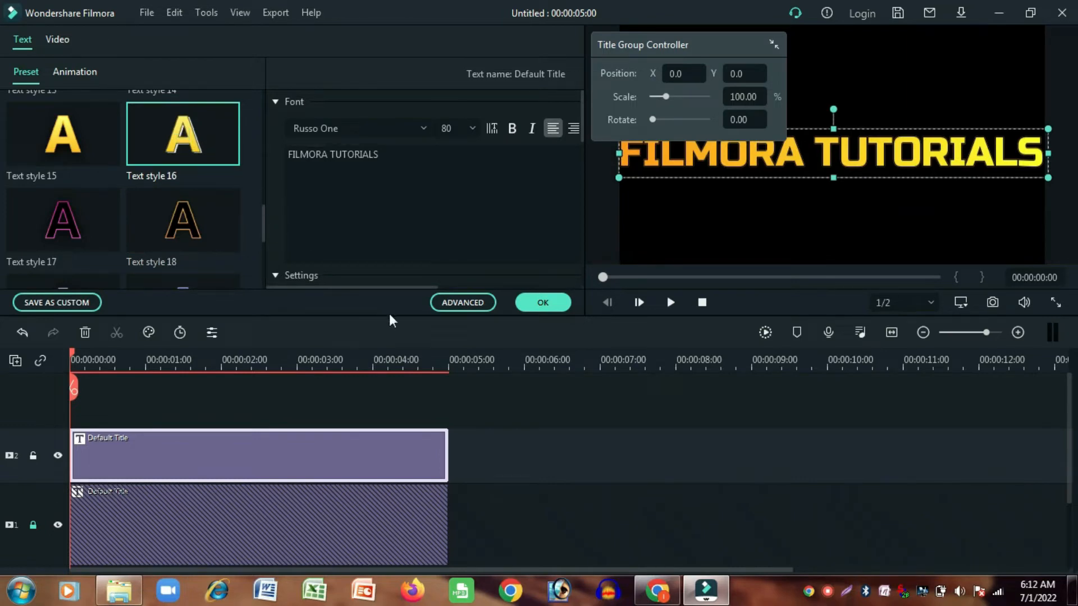
left_click(529, 302)
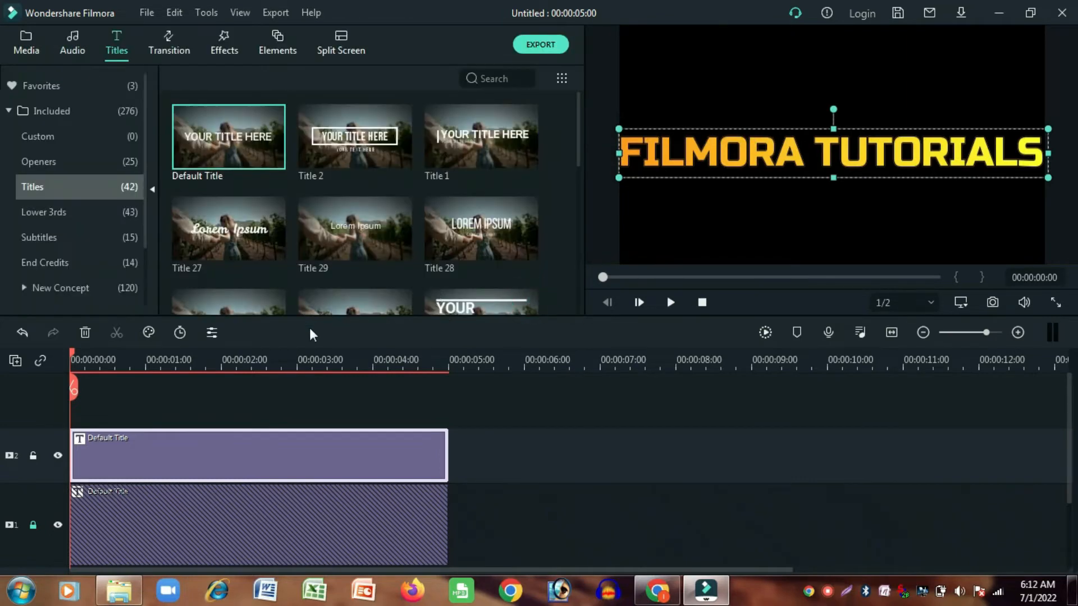
- Search all included transitions for "col" and add Col Merge to the end of the track 2 title
left_click(174, 51)
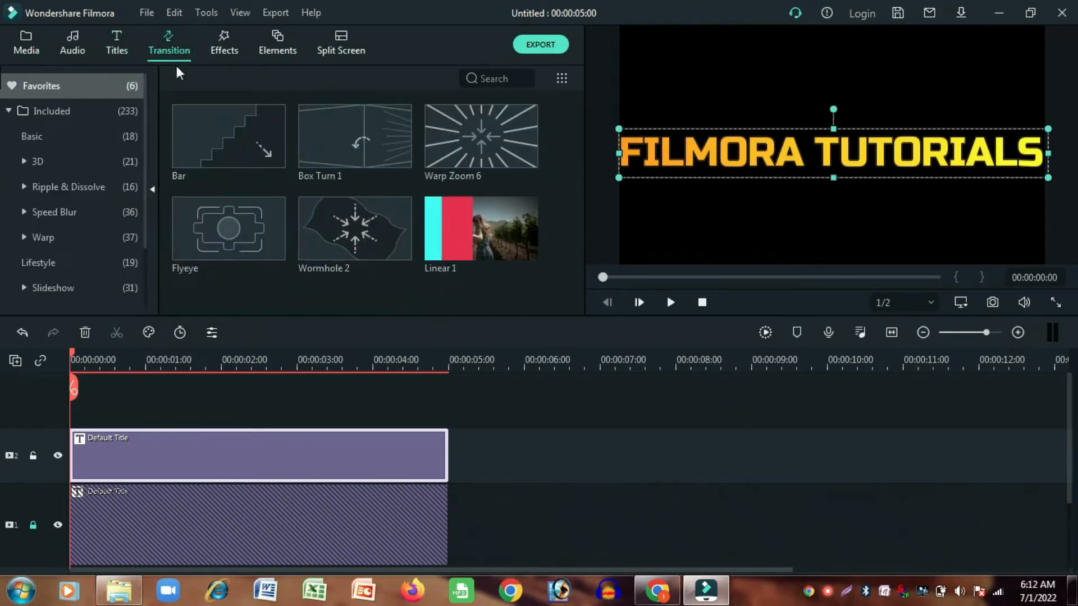
left_click(493, 81)
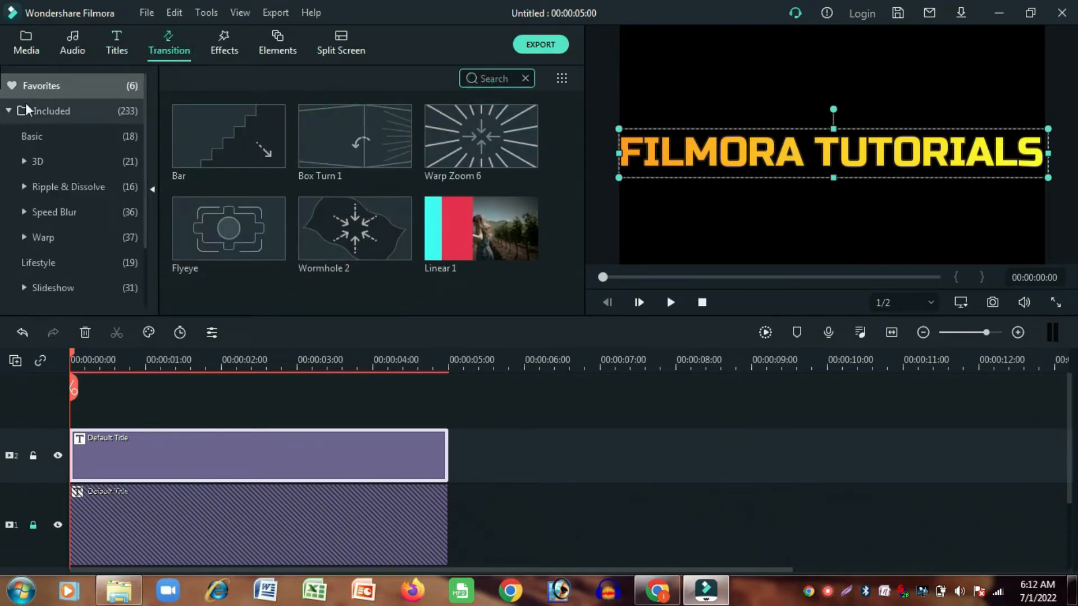
left_click(8, 112)
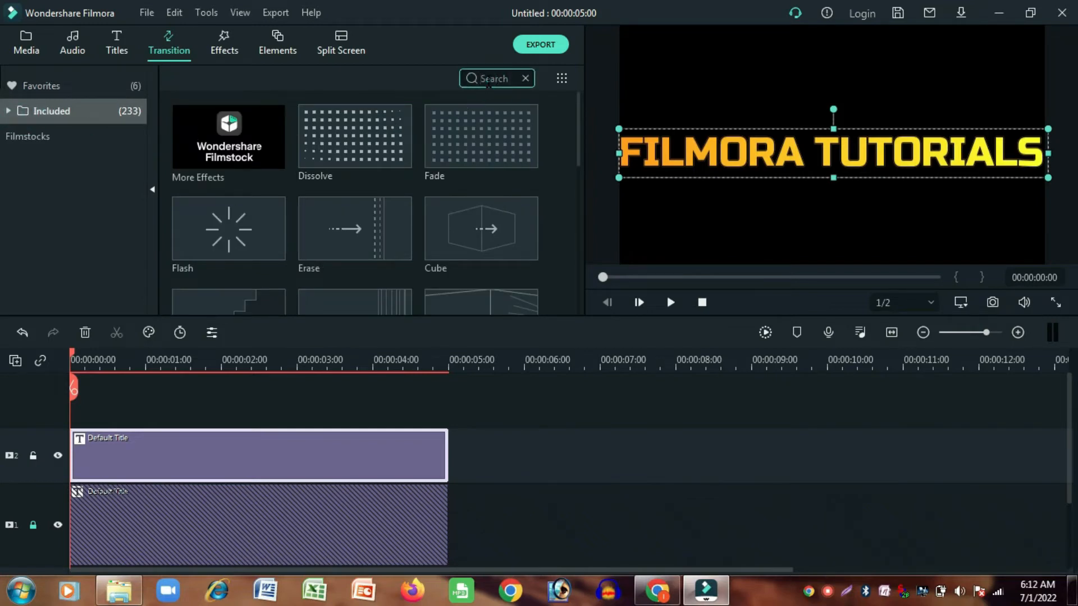
type("col")
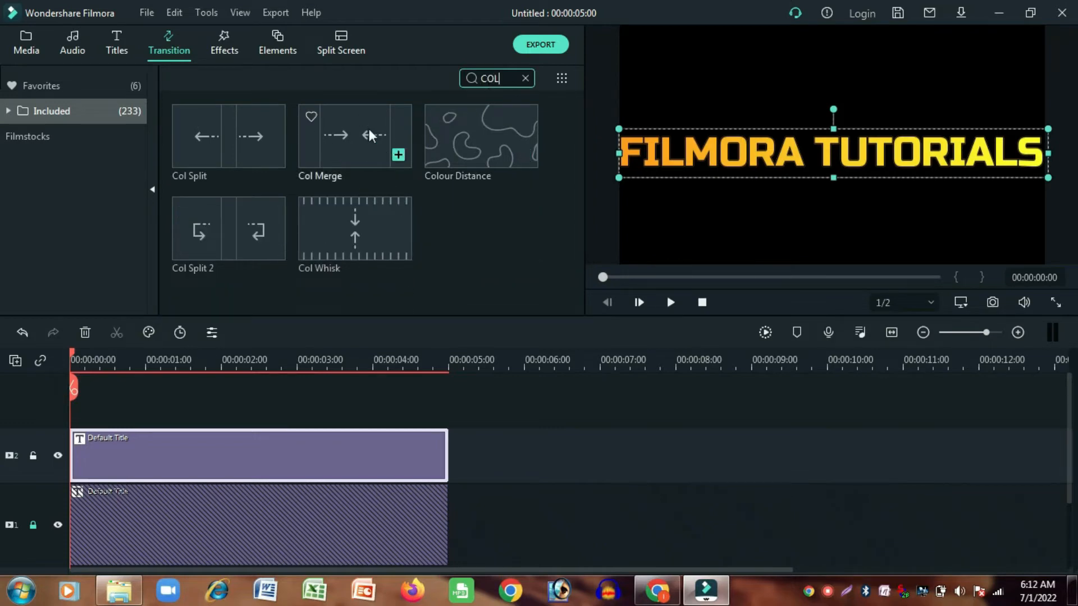
left_click_drag(371, 137, 363, 399)
left_click_drag(369, 443, 368, 443)
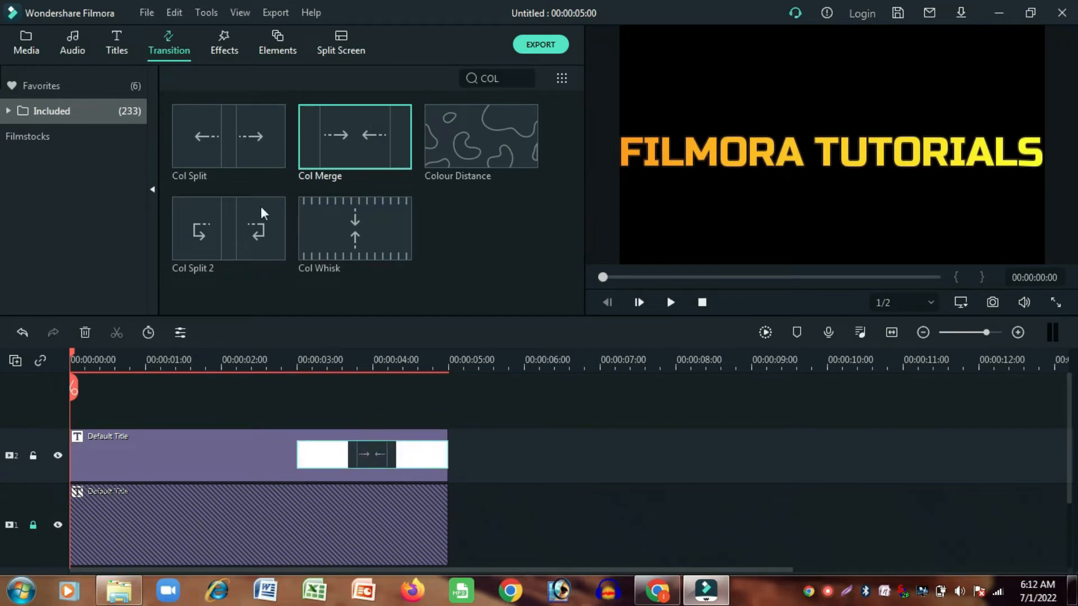
- Add the Col Split transition to the start of the track 2 title and unlock track 1
left_click(237, 126)
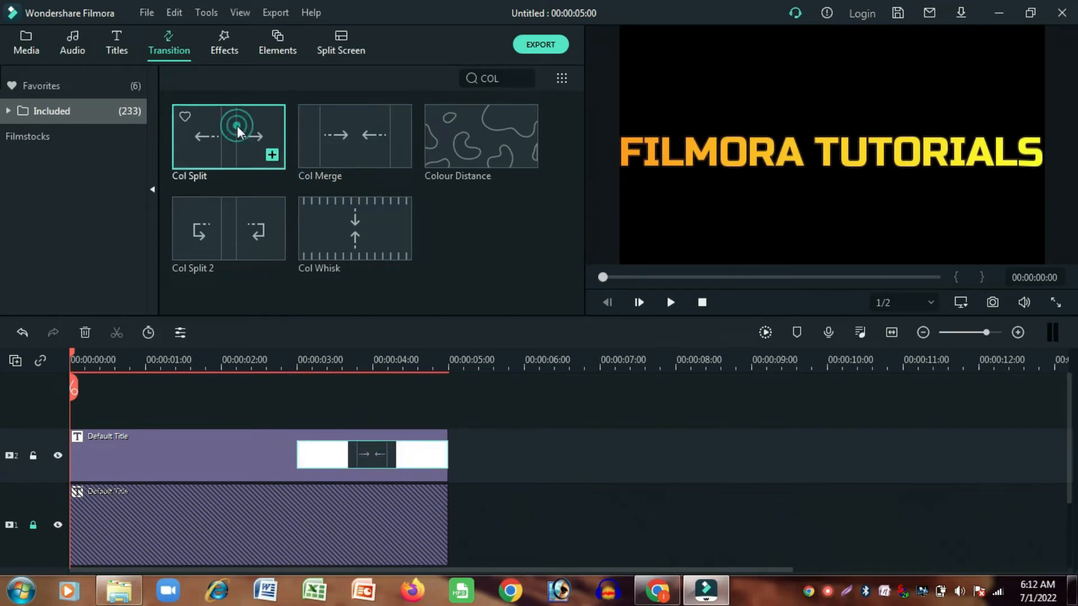
left_click_drag(237, 126, 103, 450)
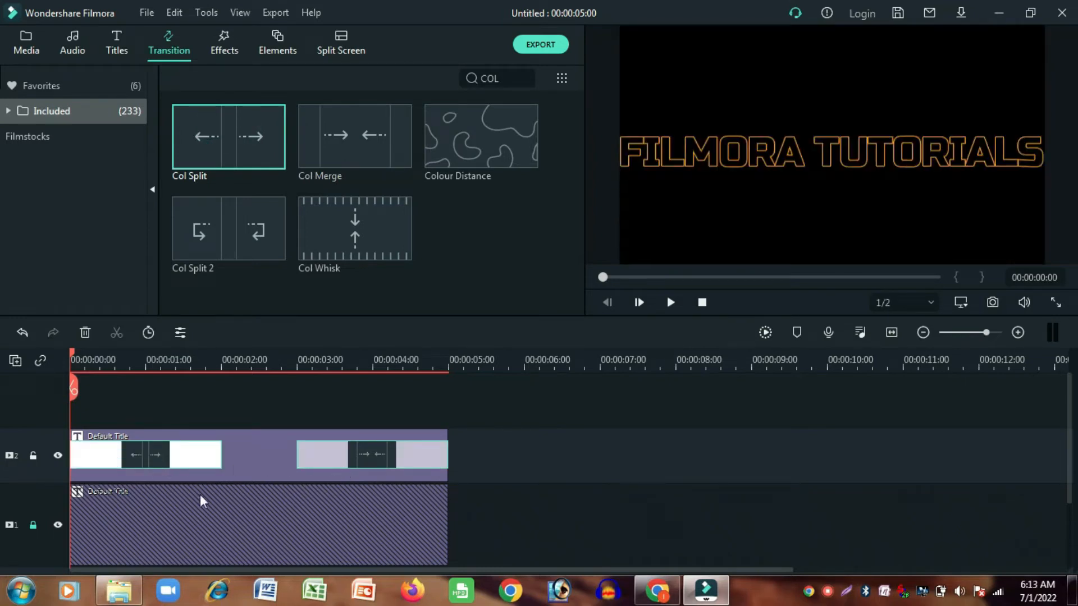
left_click(33, 525)
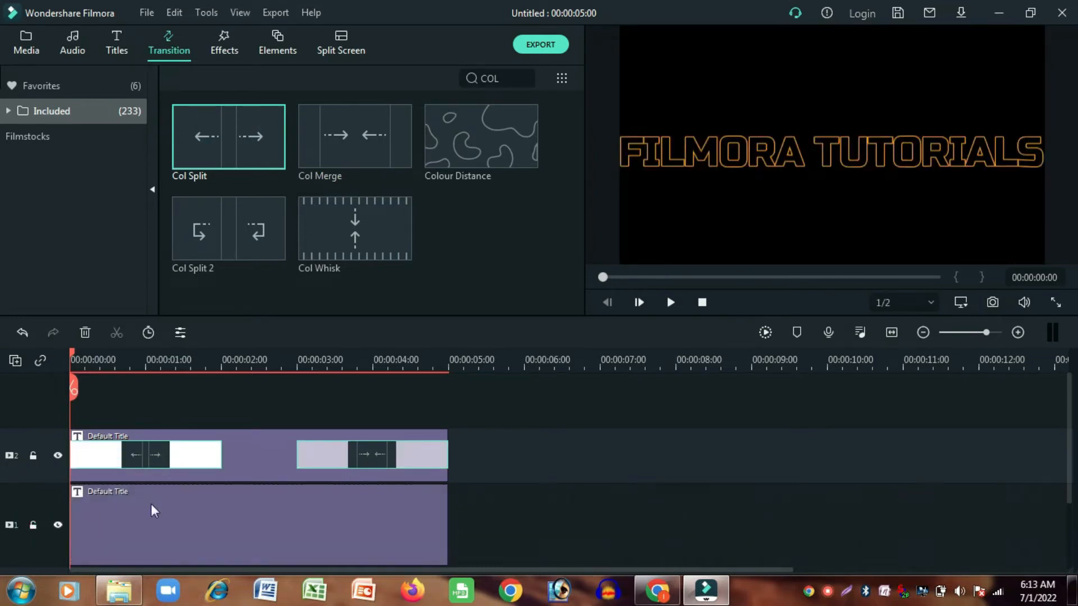
- Select all timeline clips and play the title with its Col Split and Col Merge transitions
key("ctrl+a")
left_click(671, 302)
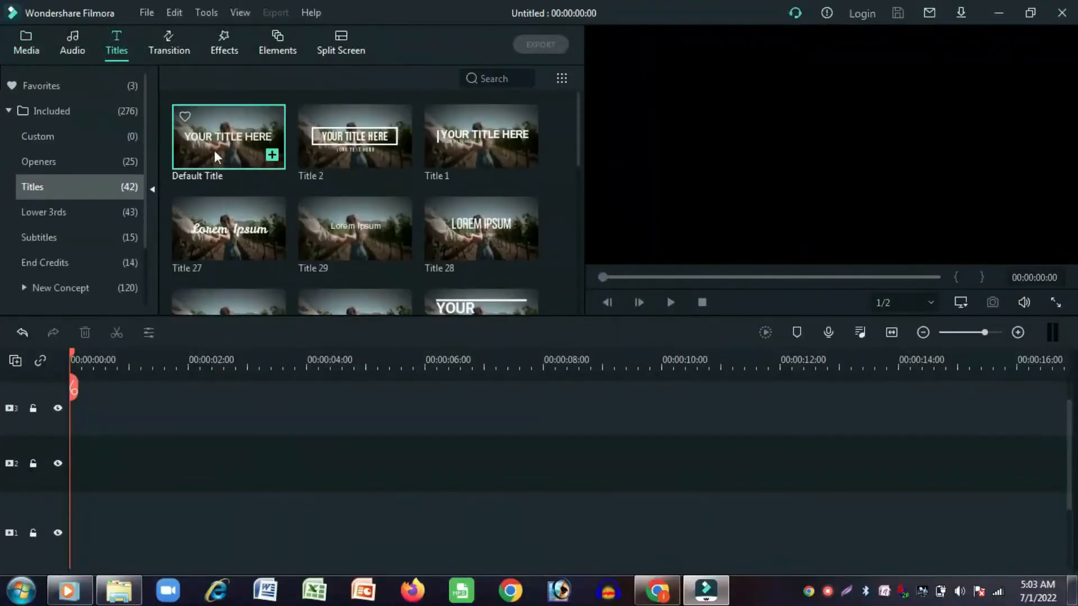
- Place a Default Title at the start of track 1 and change its text to FILMORA TUTORIALS
left_click_drag(213, 150, 73, 536)
double_click(169, 515)
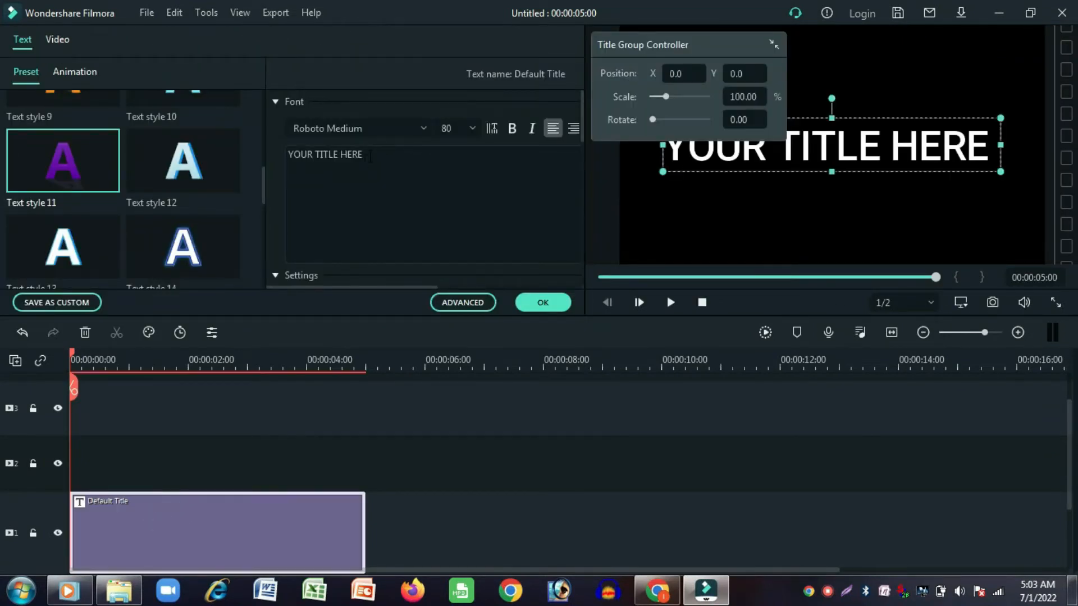
triple_click(369, 157)
type("FILMORA TUTORIALS")
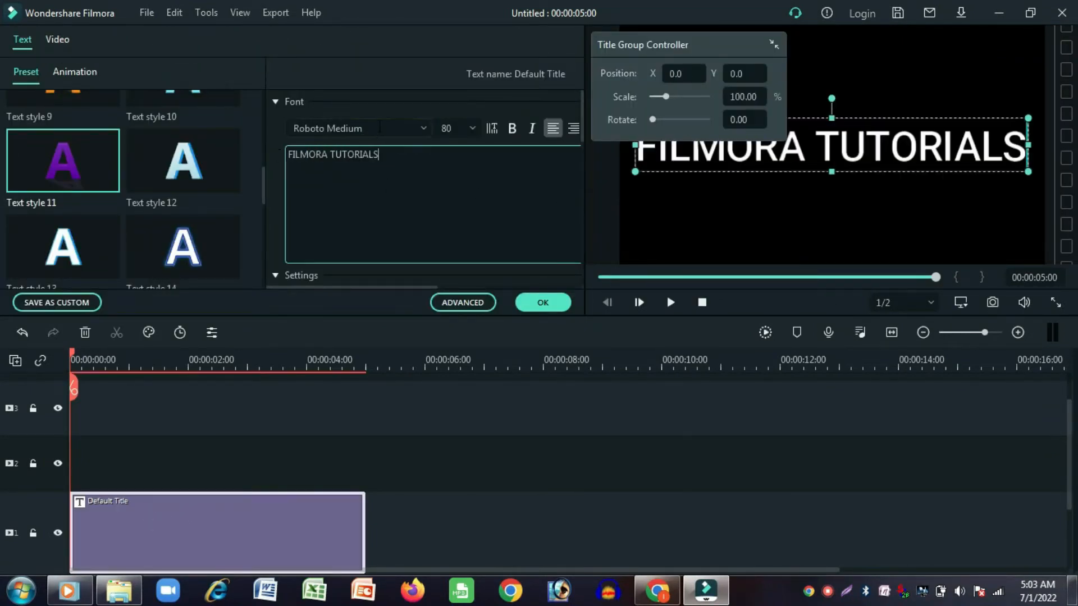
- Set the title's font to Impact and its size to 125
left_click(378, 127)
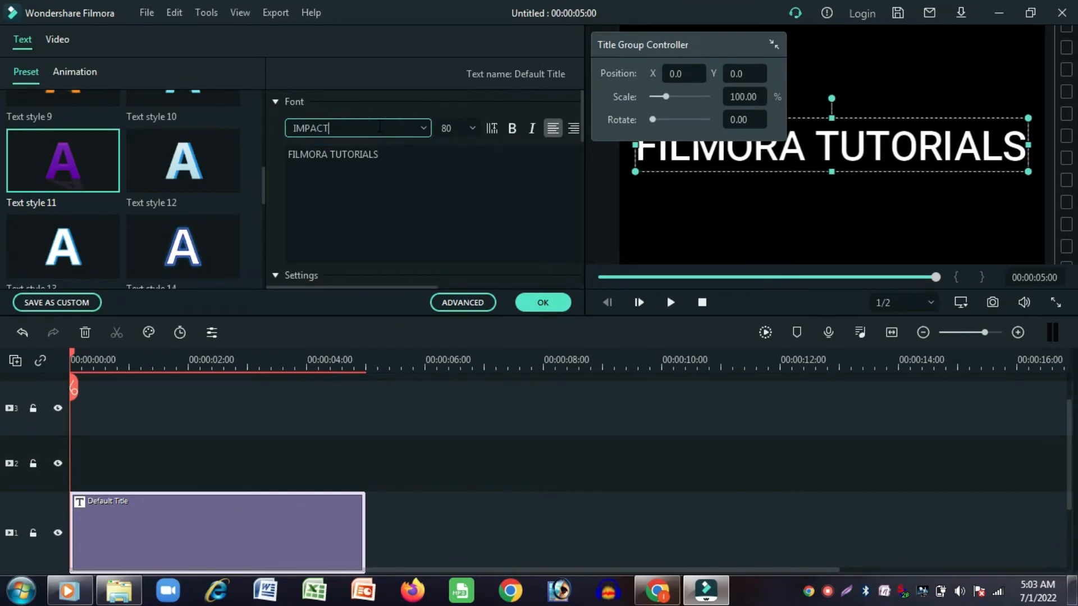
type("IMPACT")
key("Return")
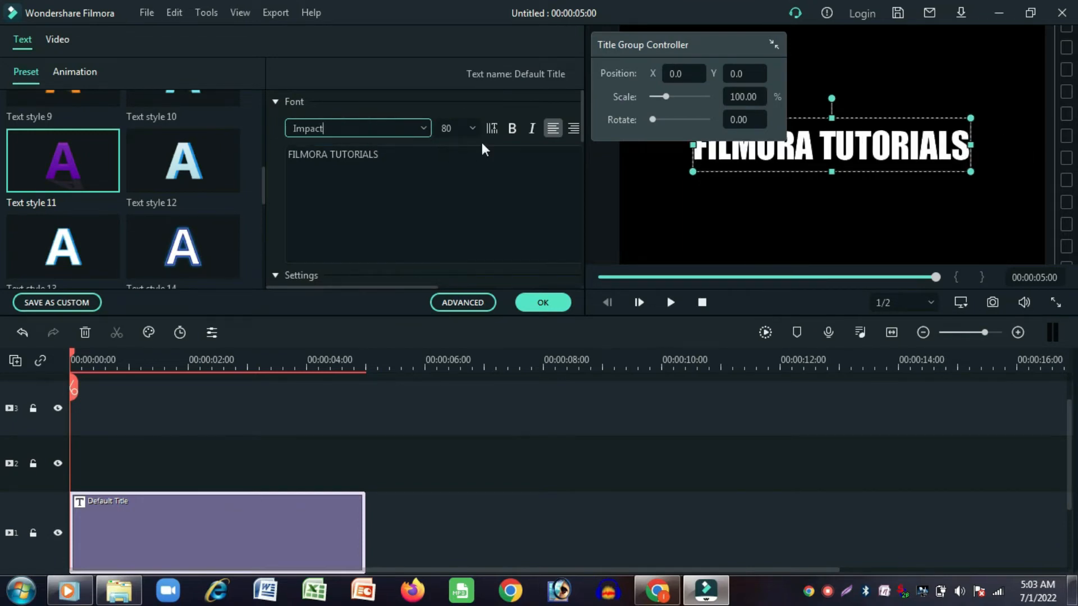
left_click(473, 127)
left_click(454, 266)
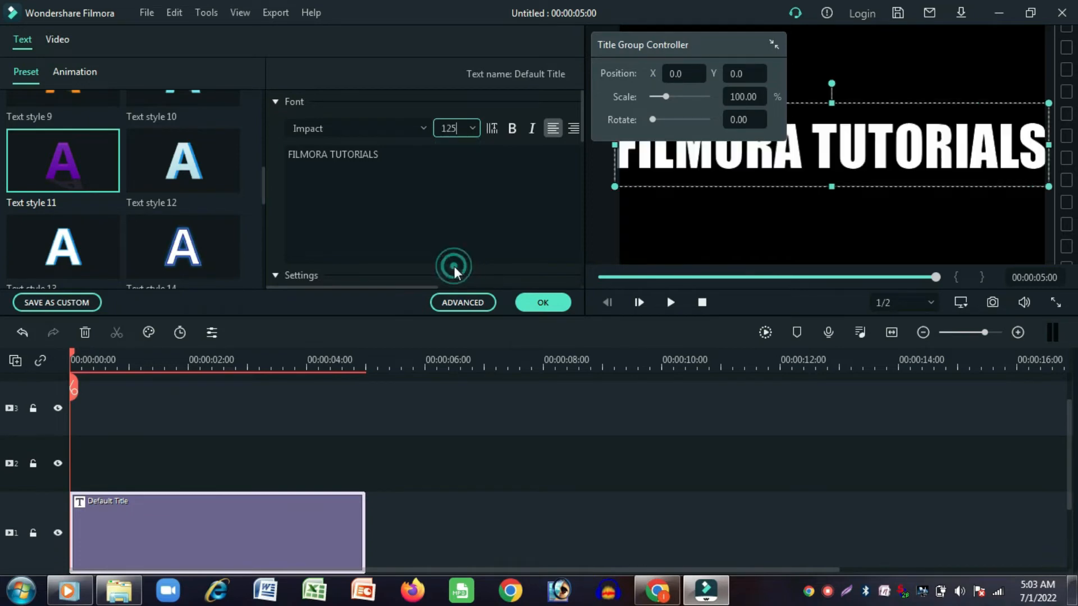
left_click(530, 303)
- Apply the String Blur animation to the title through advanced text editing
double_click(220, 524)
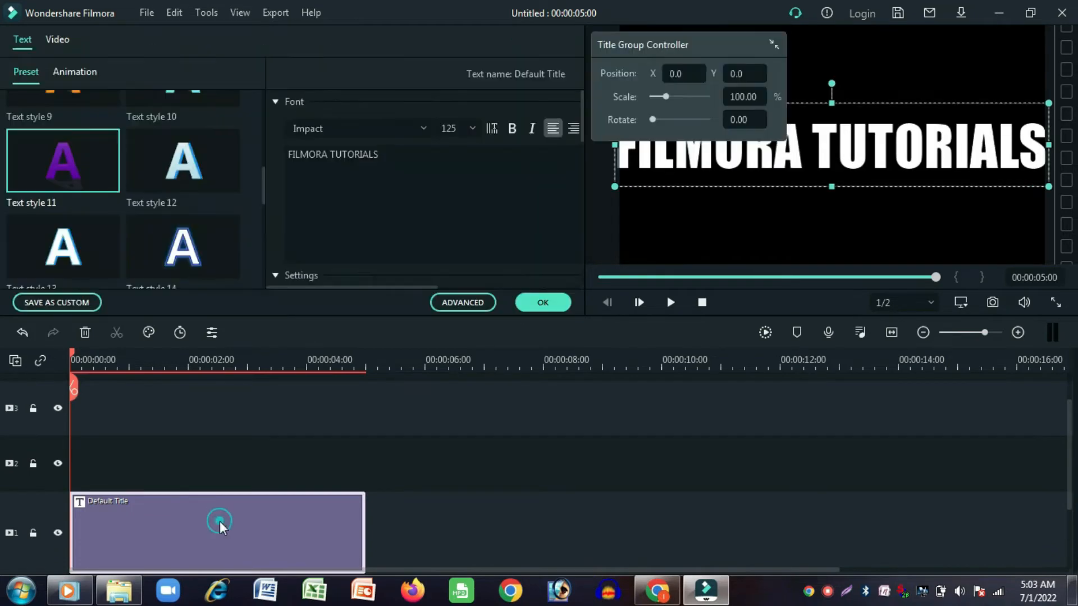
left_click(463, 303)
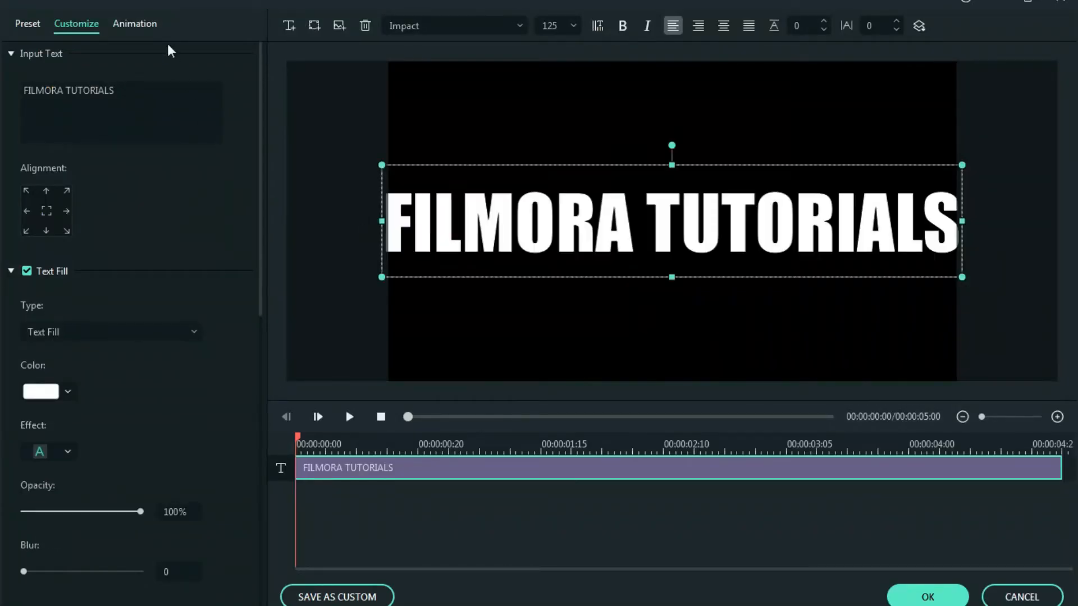
left_click(134, 29)
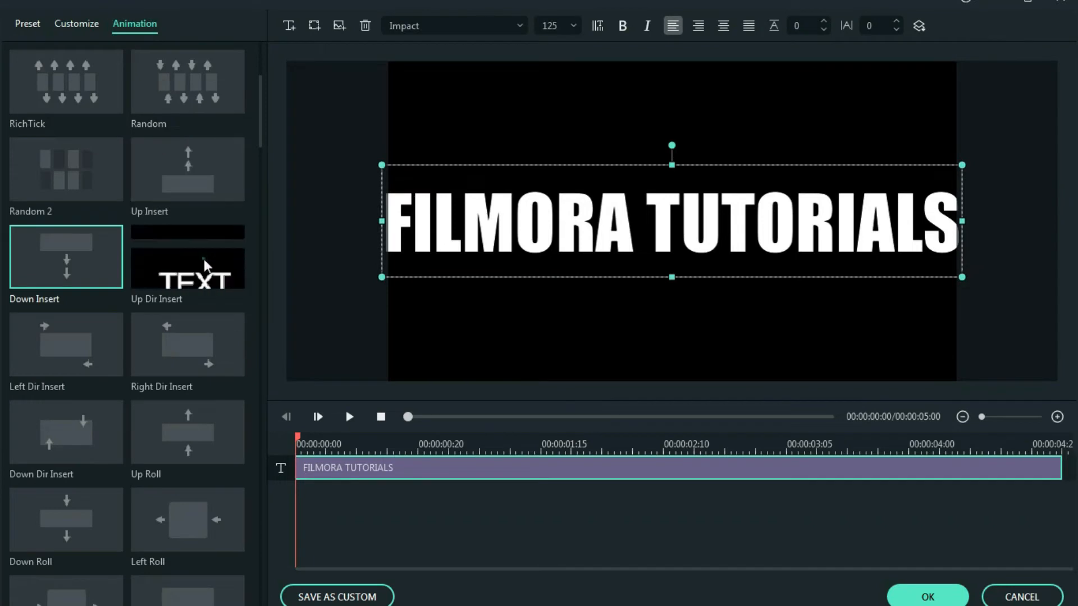
scroll(195, 164, "up", 3)
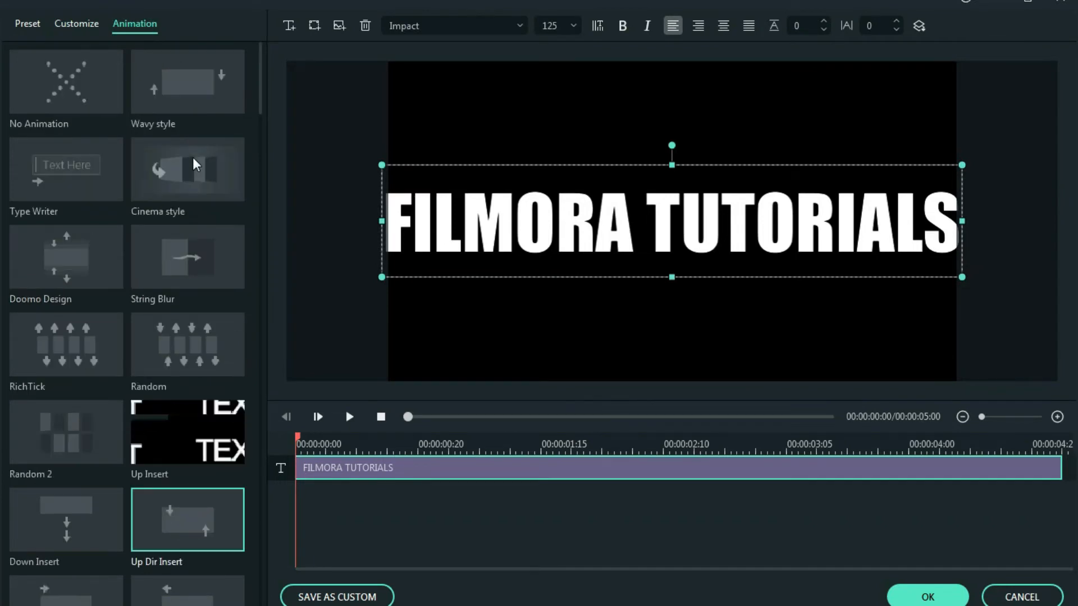
left_click(191, 272)
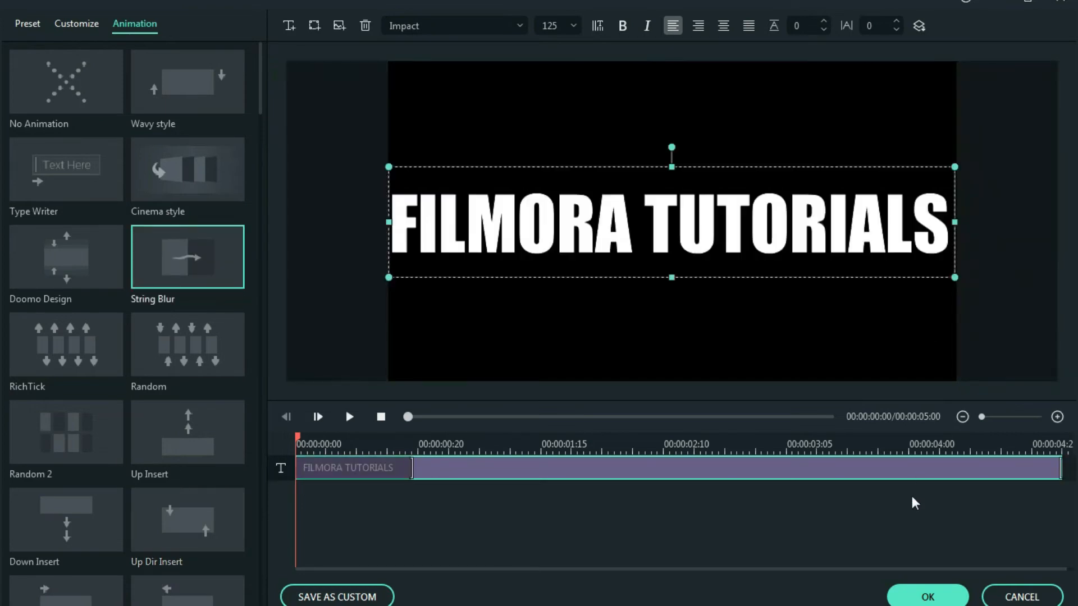
left_click(915, 600)
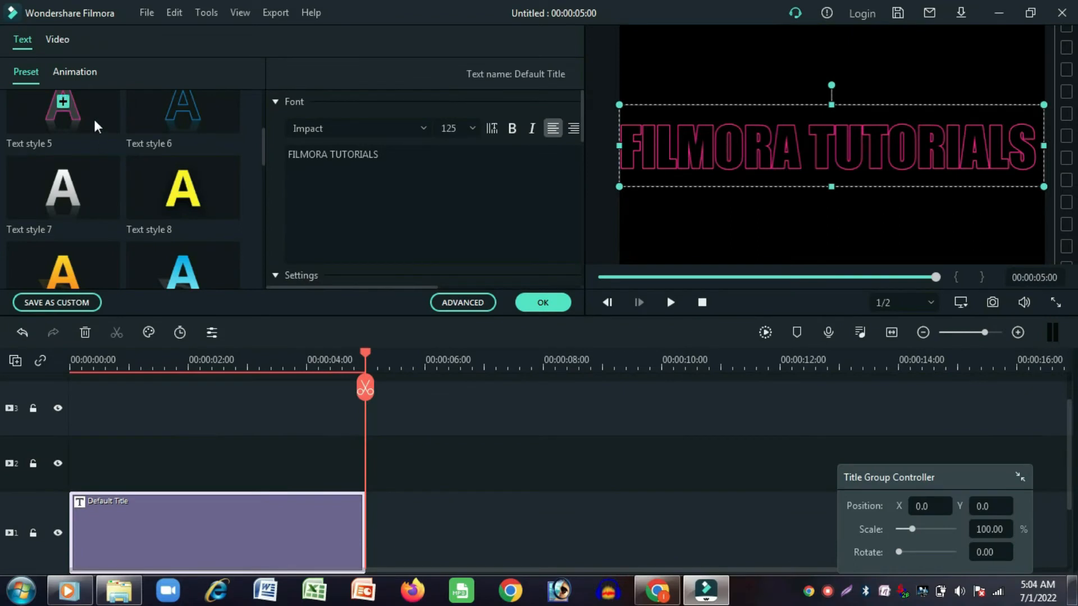
- Apply Text style 5 to the track 1 title and close its text settings
left_click(94, 120)
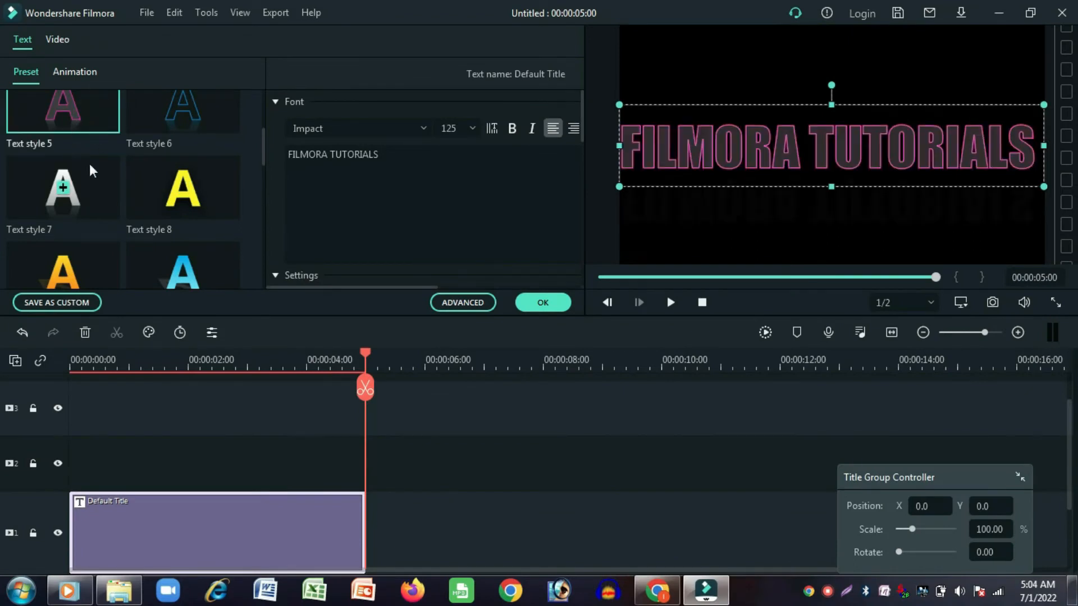
left_click(543, 303)
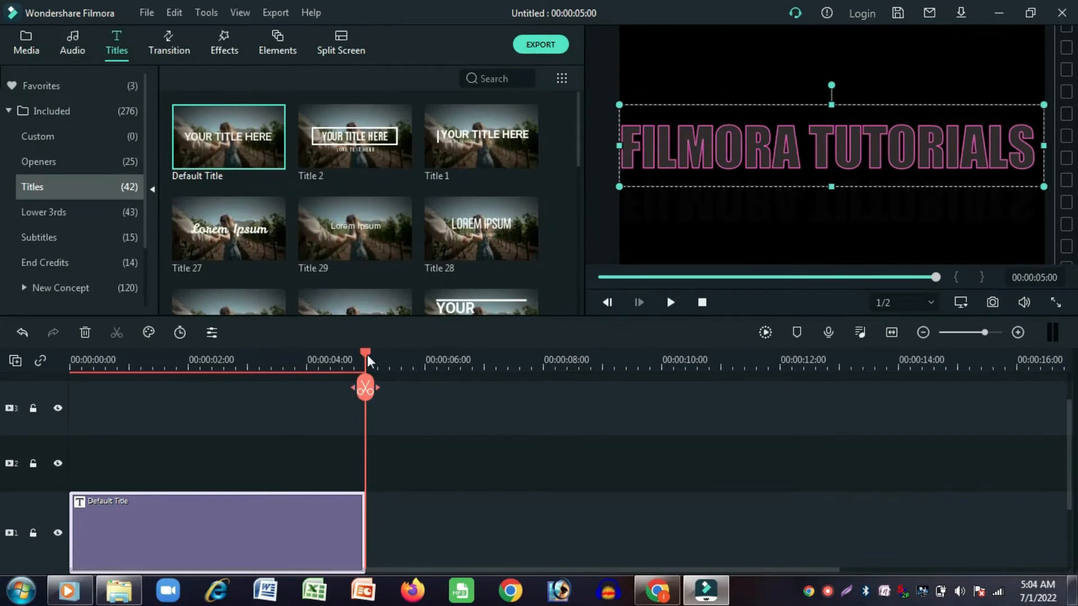
- Copy the title, lock track 1, and paste the copy at the start of track 2
left_click_drag(367, 355, 12, 363)
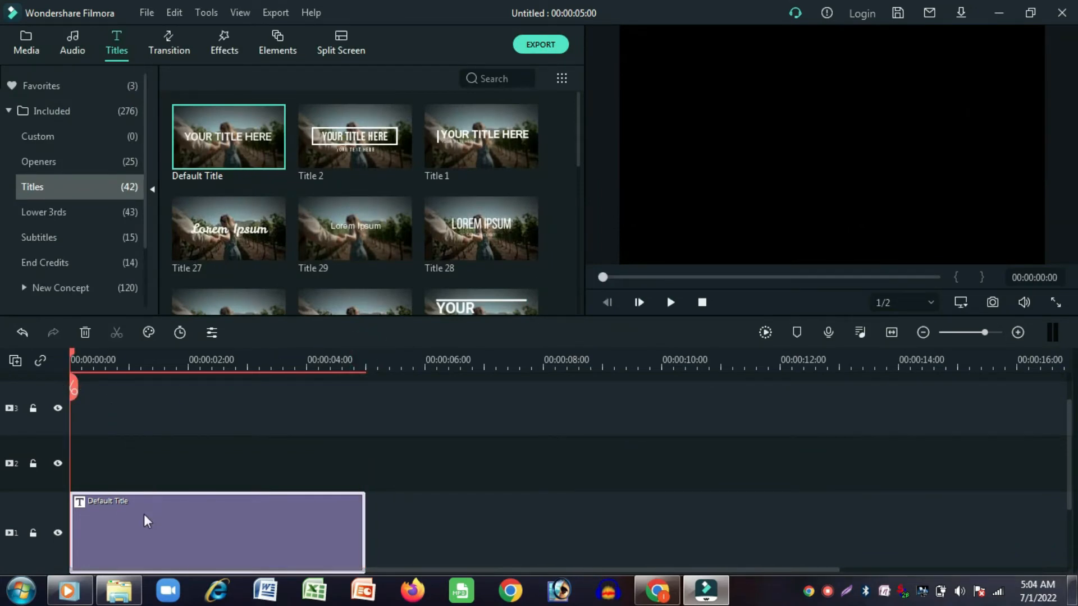
right_click(144, 514)
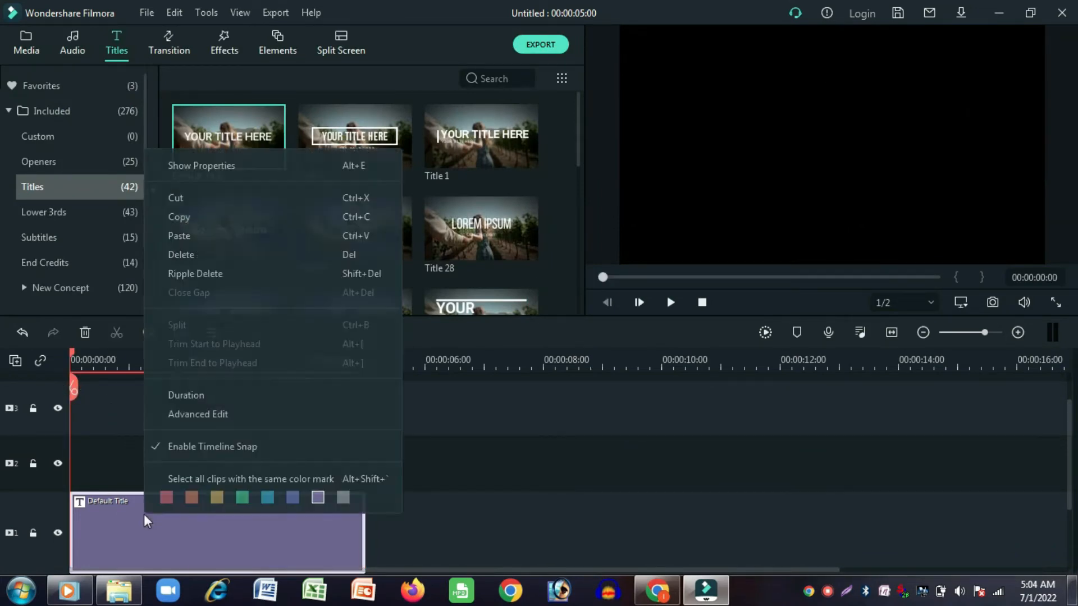
left_click(204, 217)
left_click(34, 533)
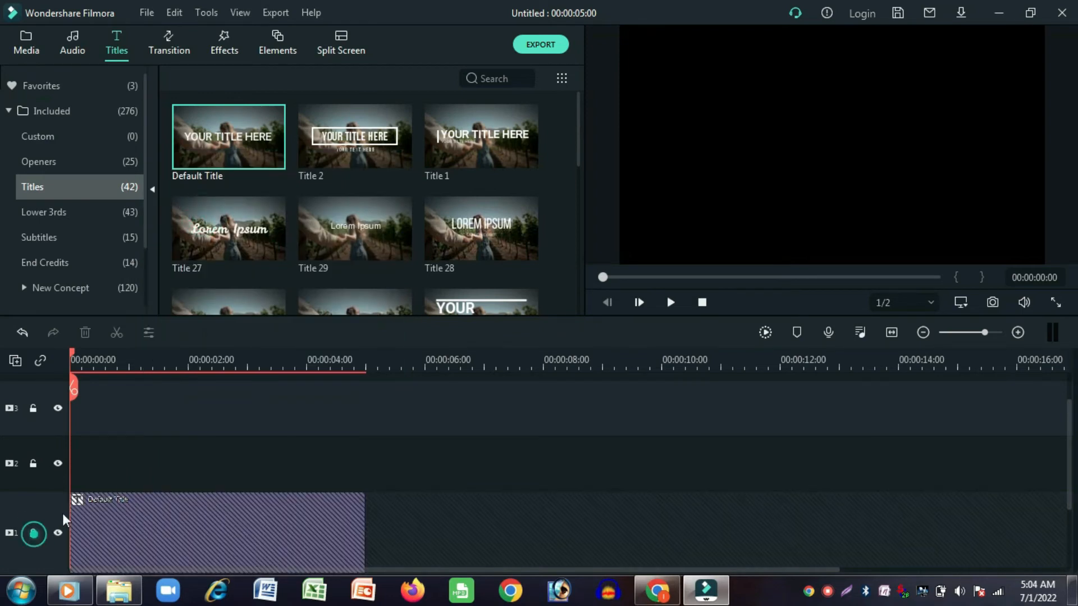
right_click(122, 457)
left_click(185, 56)
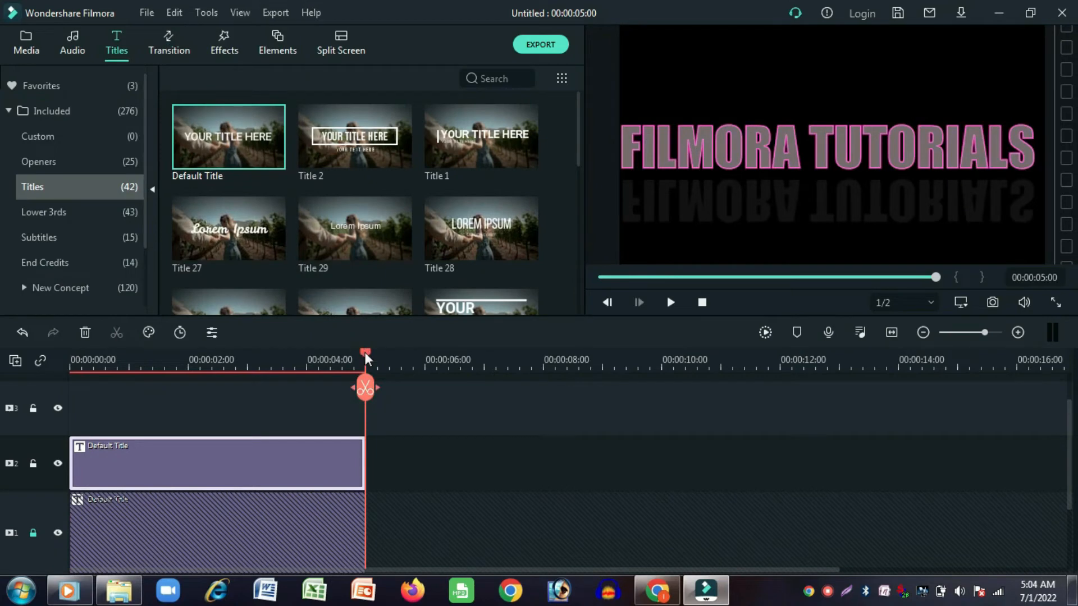
- Open the track 2 title copy for editing and apply Text style 11
left_click_drag(365, 352, 81, 366)
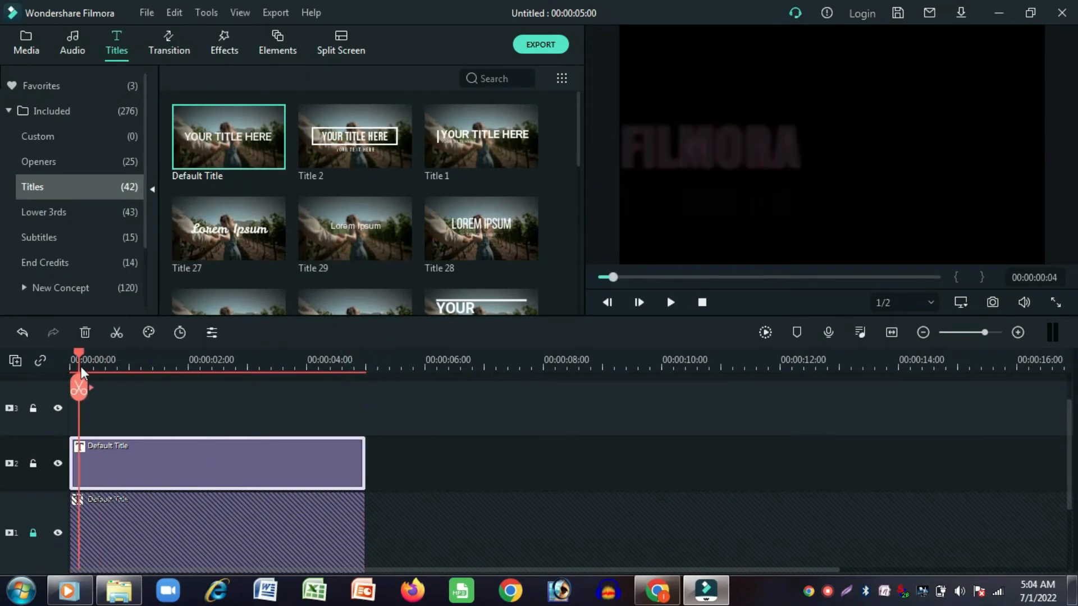
double_click(147, 489)
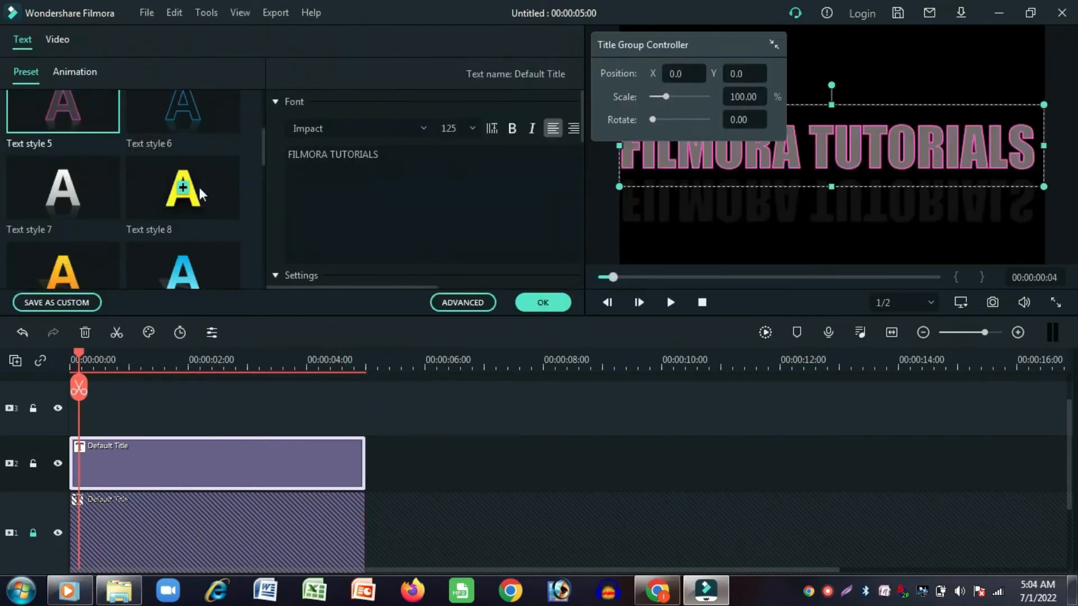
scroll(119, 203, "down", 3)
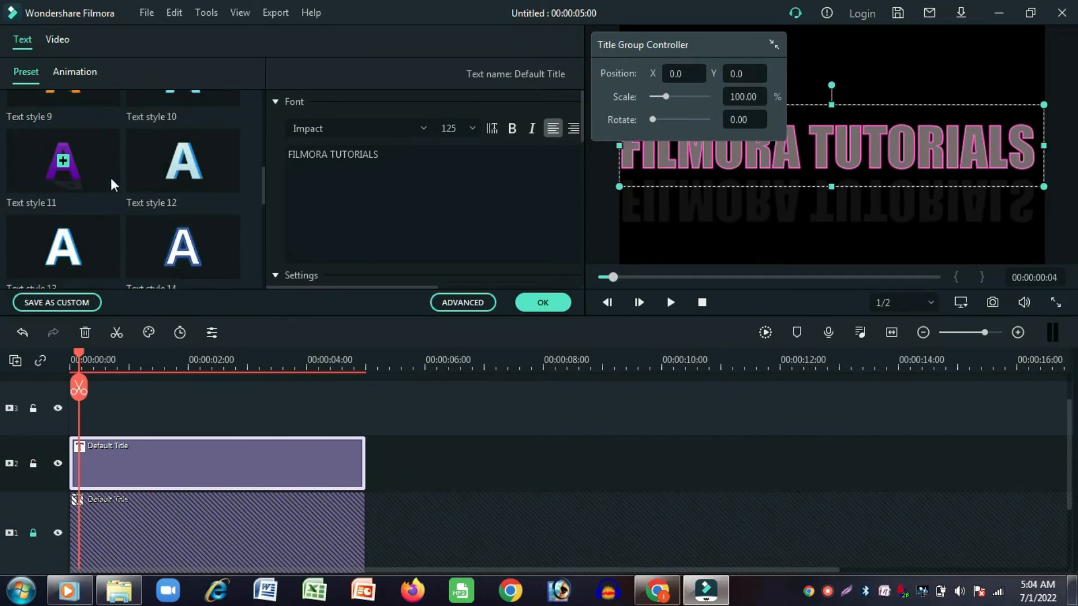
left_click(109, 173)
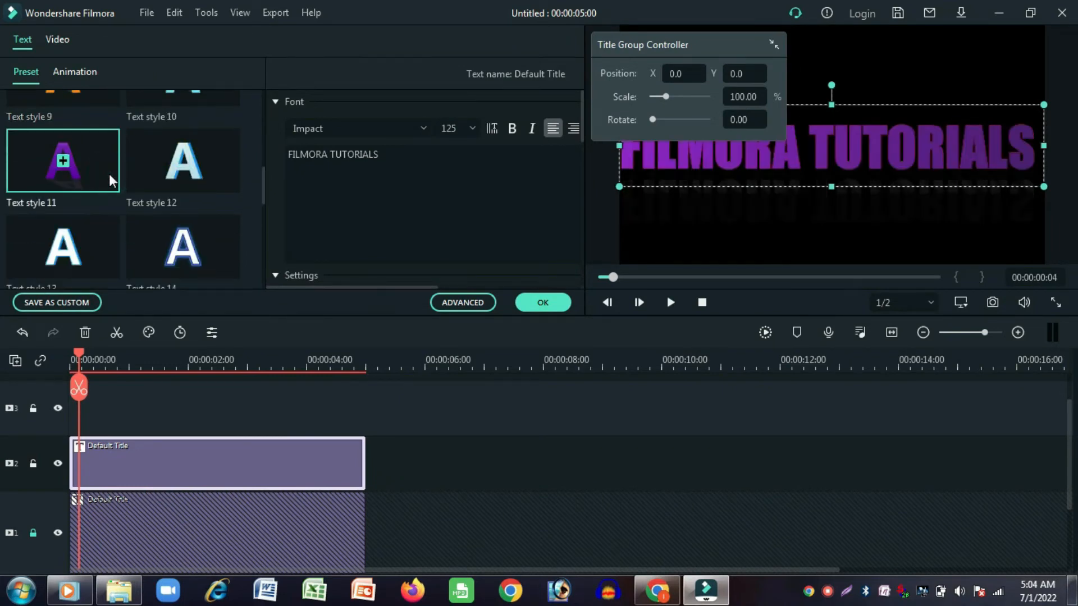
- Change the track 2 title's animation to Down Insert through advanced text editing
left_click(450, 303)
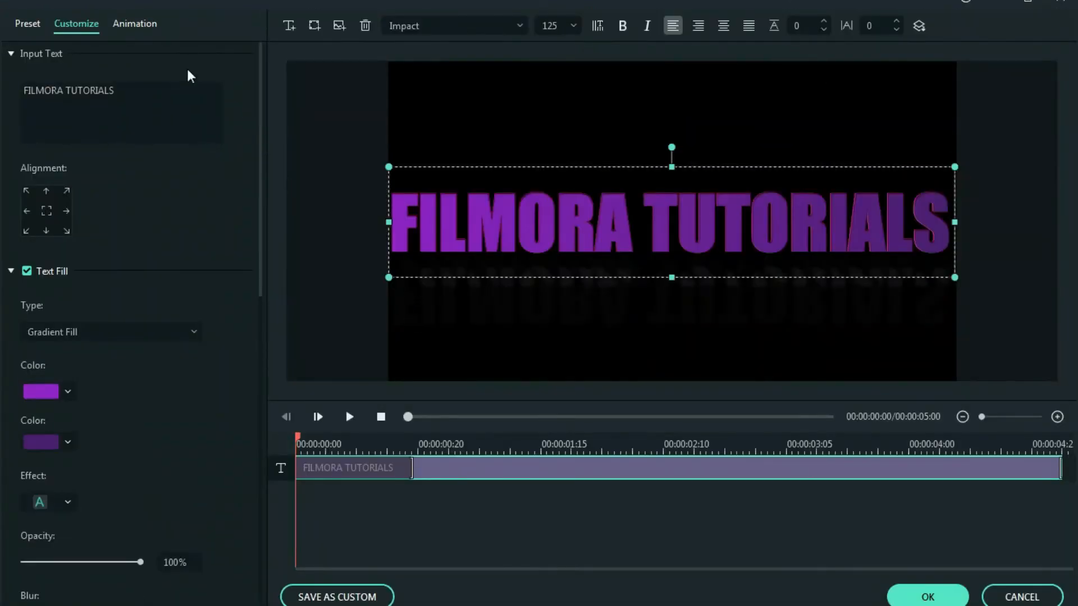
left_click(155, 24)
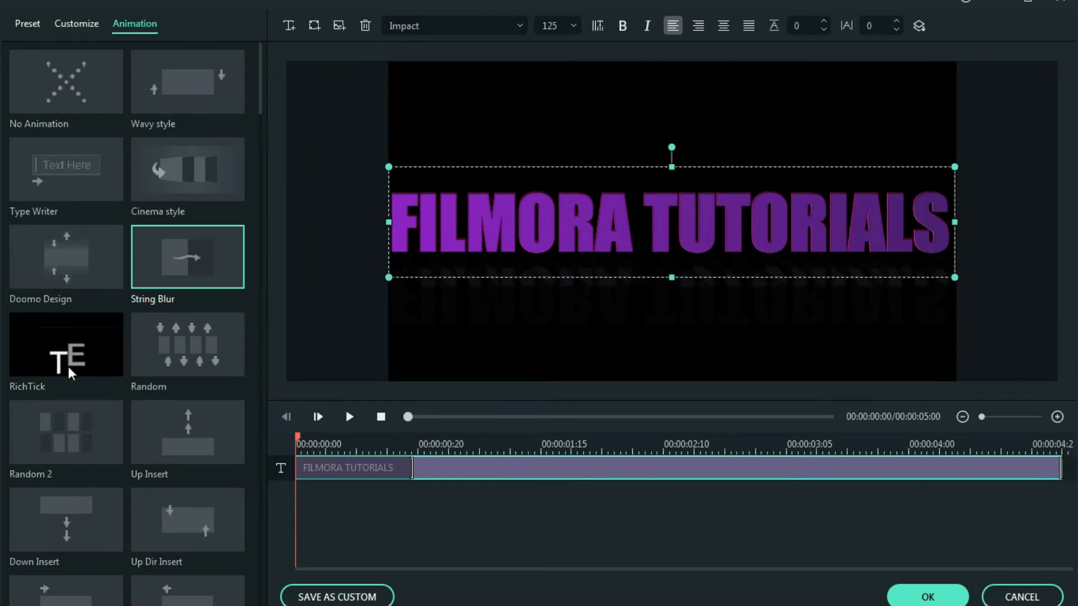
left_click(68, 505)
scroll(68, 478, "down", 3)
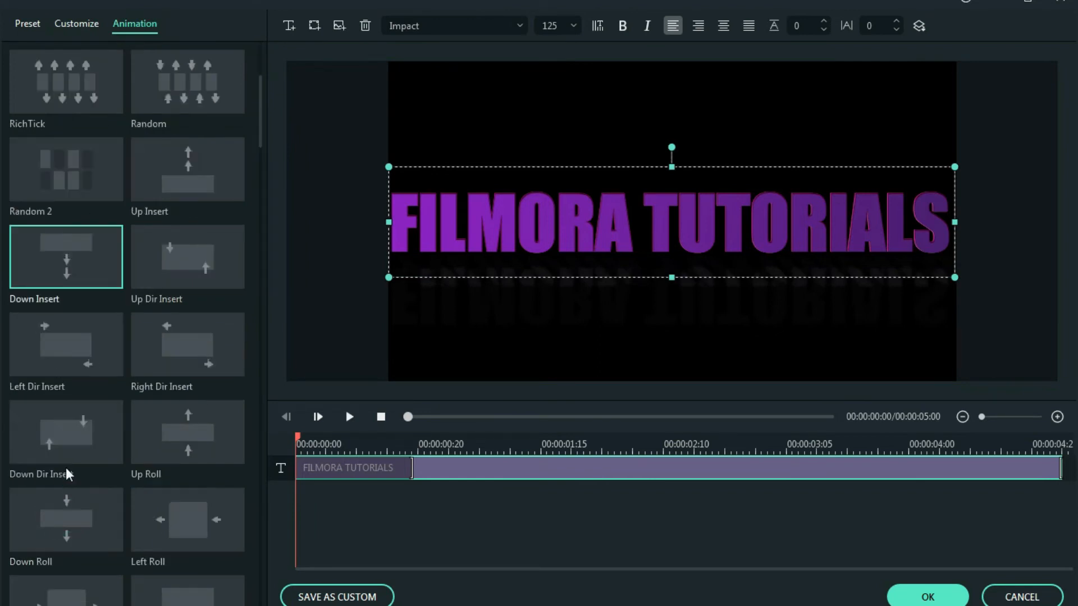
left_click(56, 272)
left_click(924, 596)
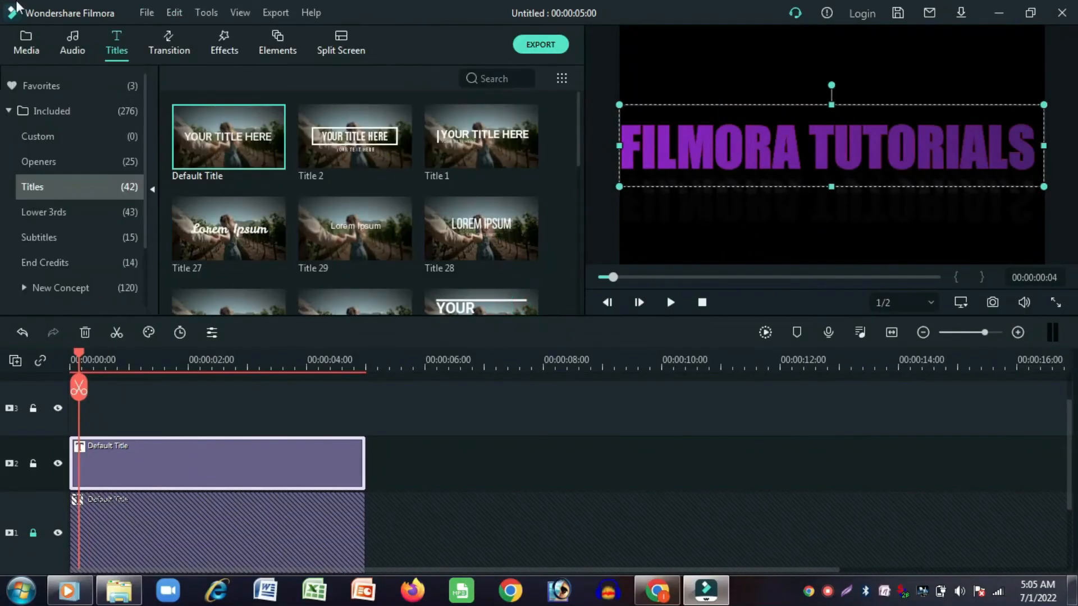
- Find the Drop transition and add it to the end of the track 2 title
left_click(161, 47)
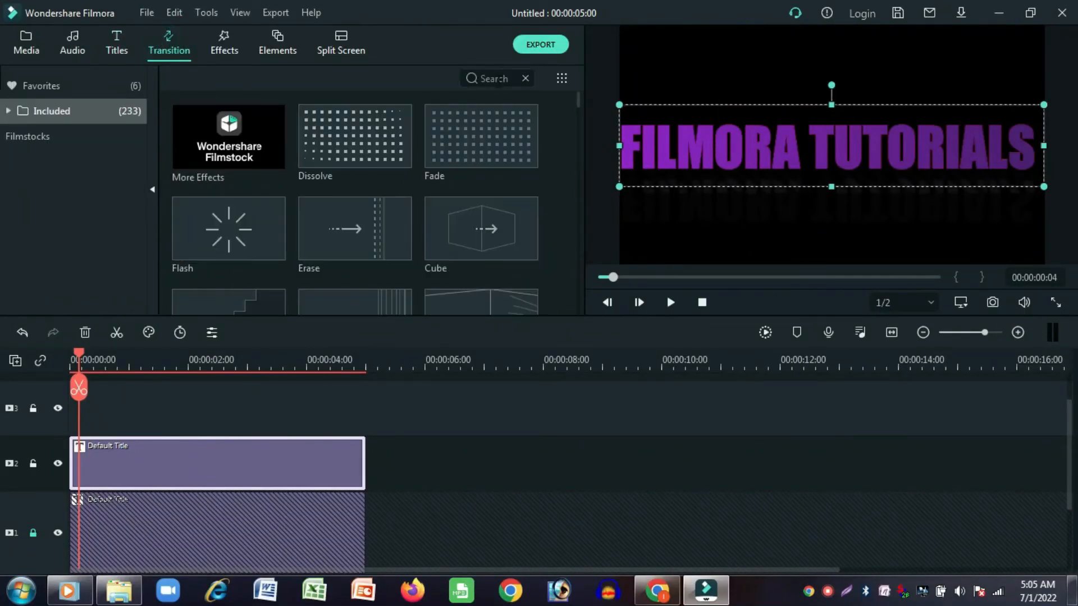
type("DRO")
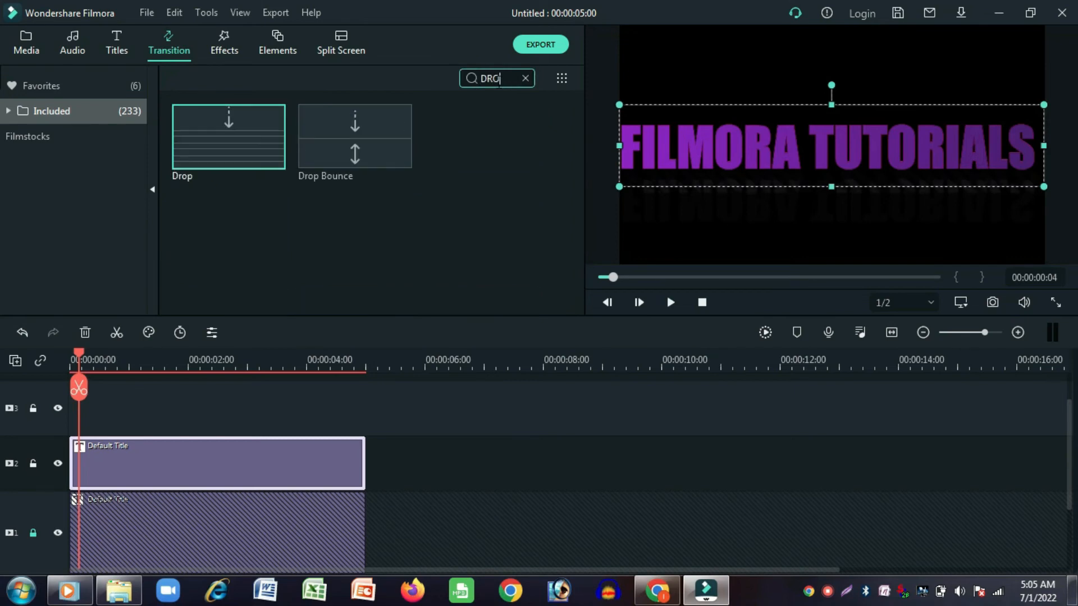
left_click_drag(253, 140, 240, 446)
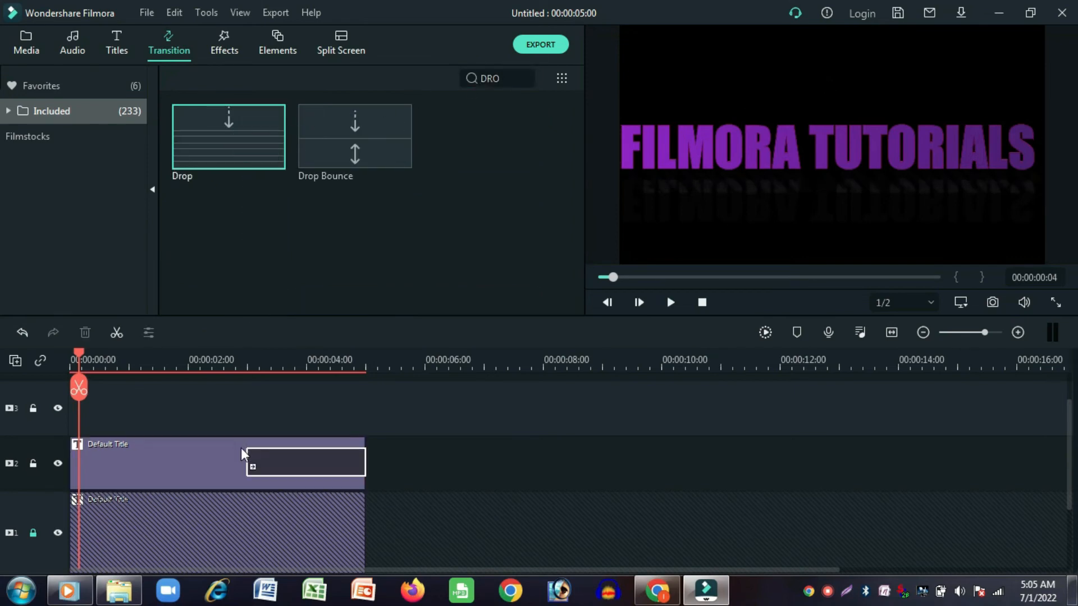
- Trim the track 2 title to about 3 seconds and move it to start at about 1 second
left_click(121, 469)
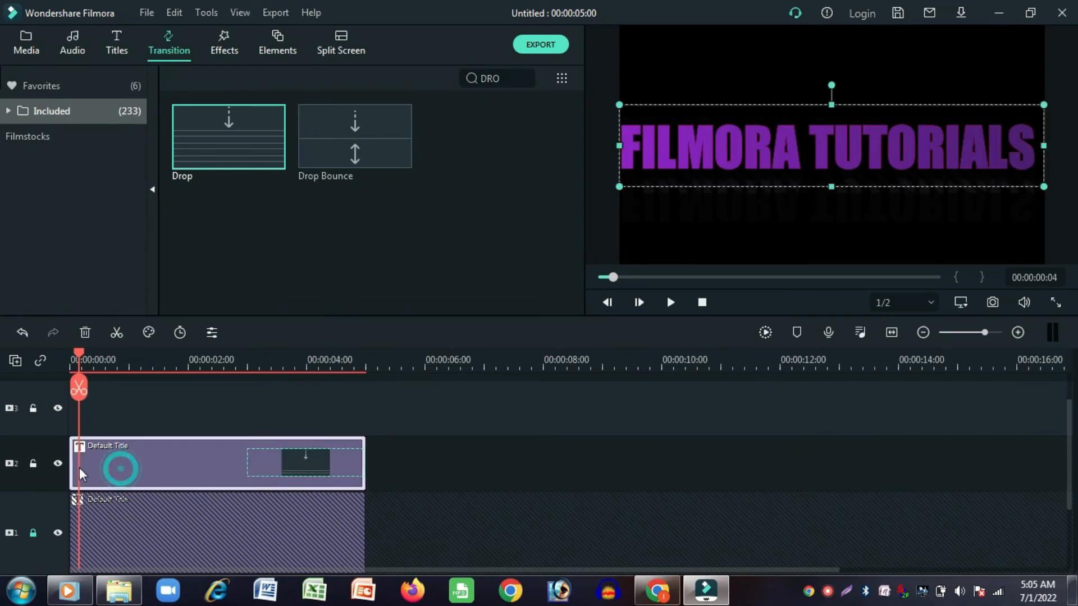
left_click_drag(72, 463, 177, 470)
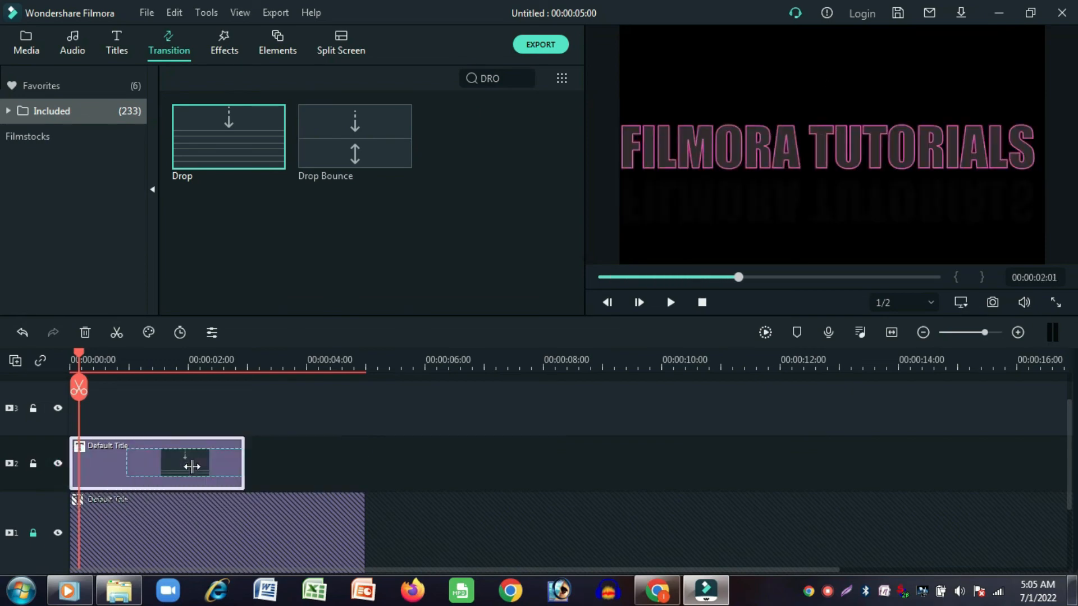
left_click_drag(111, 473, 164, 474)
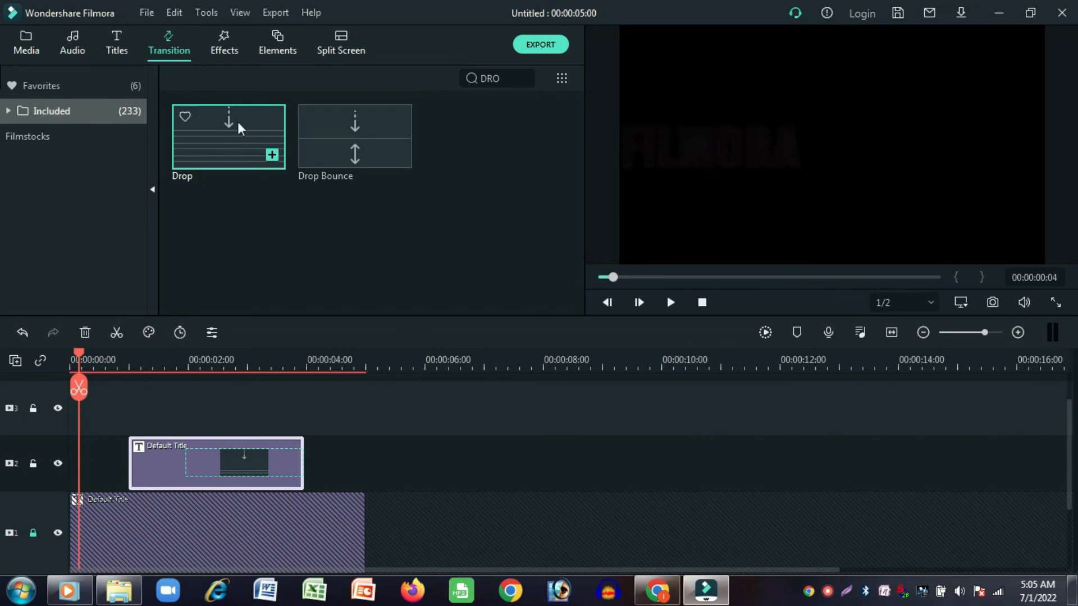
- Place the Delay Grab effect on track 3 above the title copy and trim it to the same start and end
left_click(228, 35)
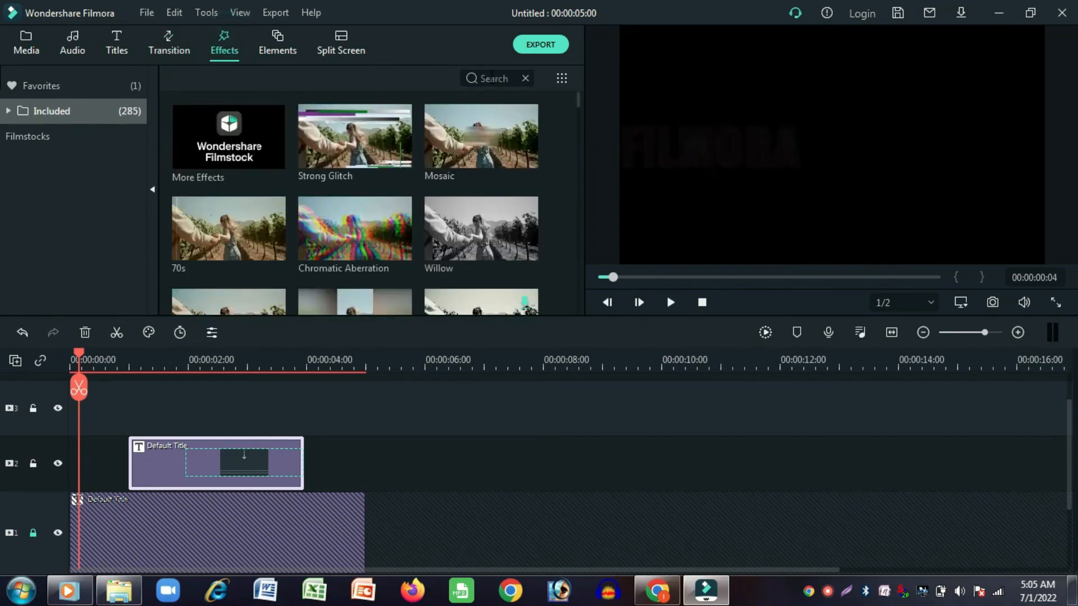
type("DEL")
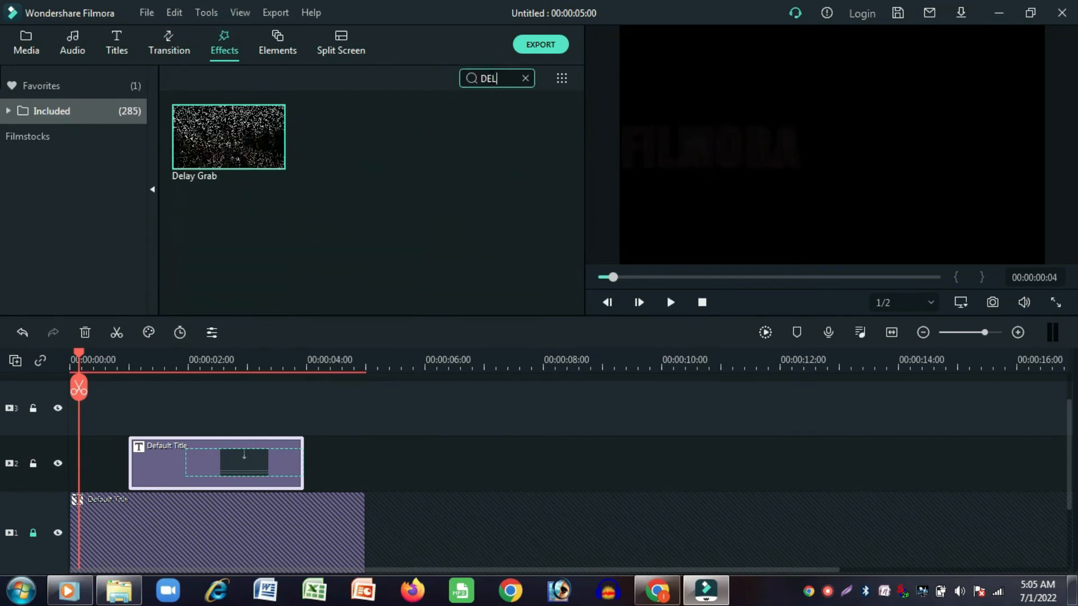
left_click_drag(250, 147, 138, 401)
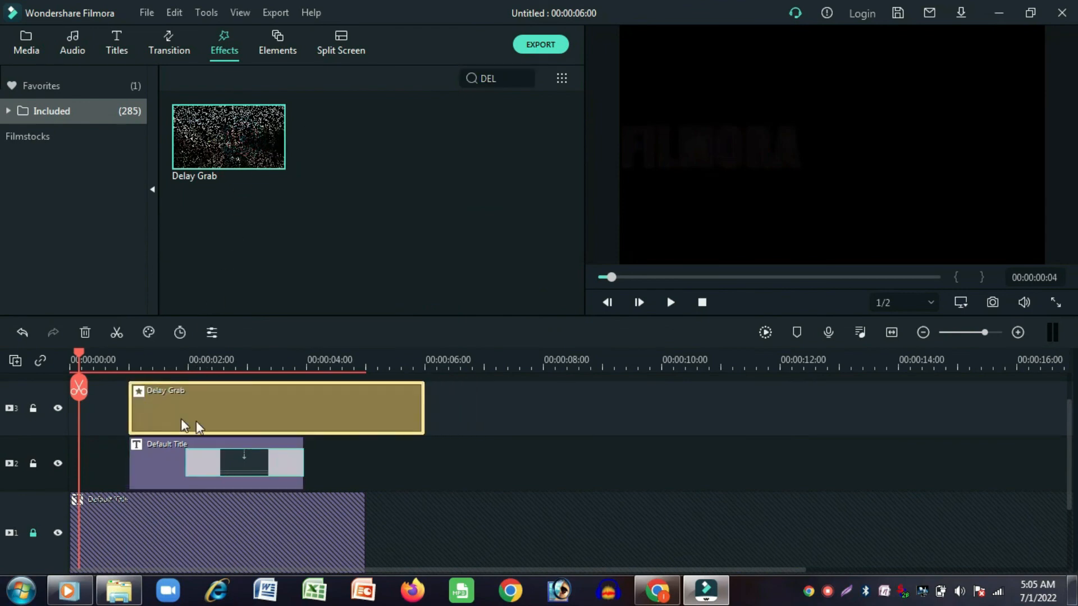
left_click_drag(425, 416, 308, 429)
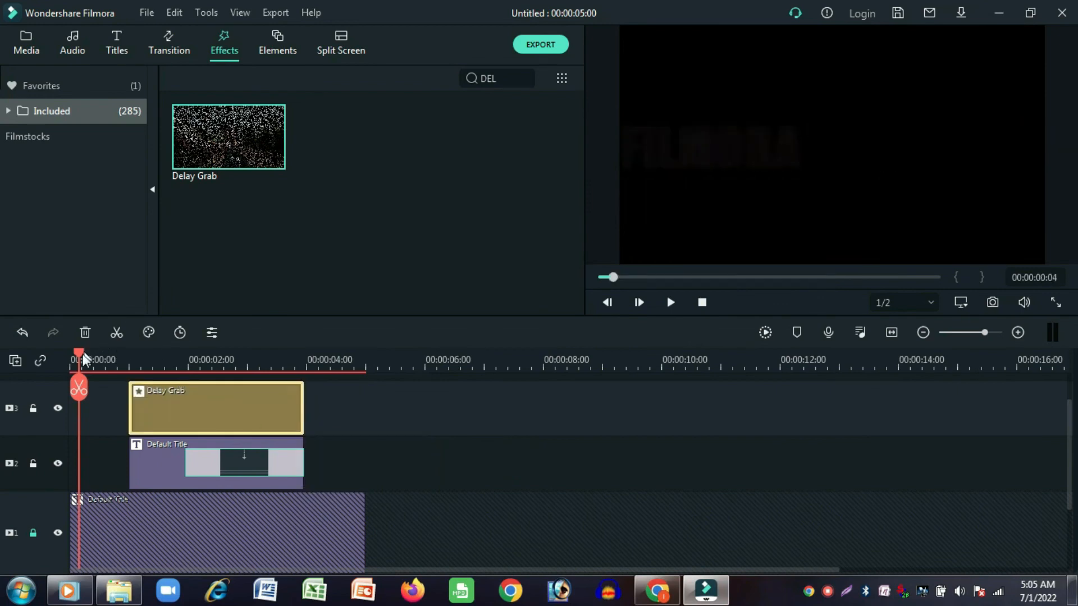
- Unlock track 1 and play the layered title from the beginning
left_click(34, 533)
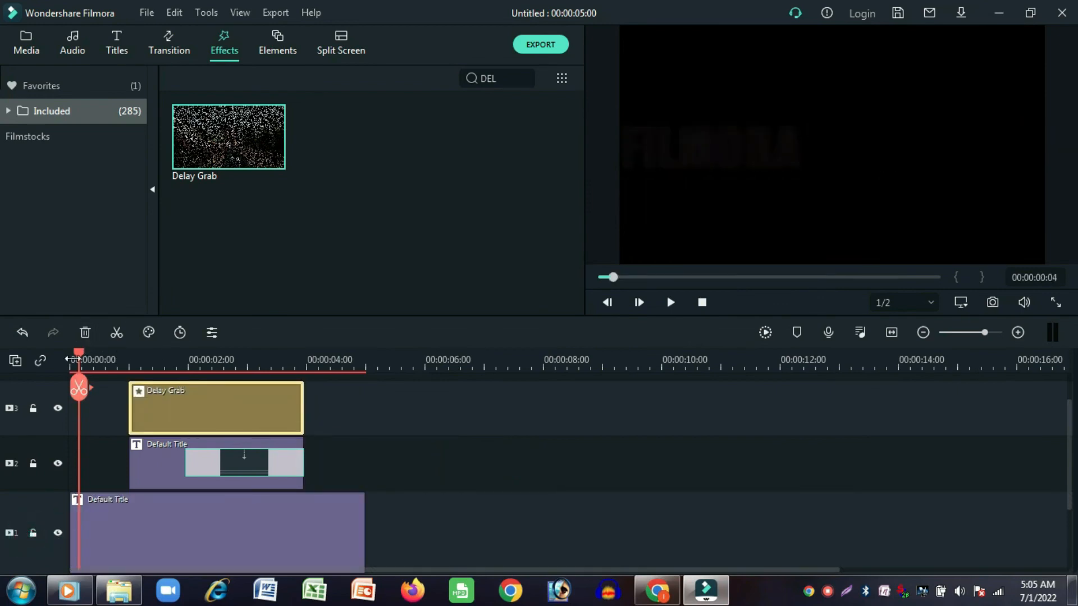
left_click_drag(79, 365, 54, 374)
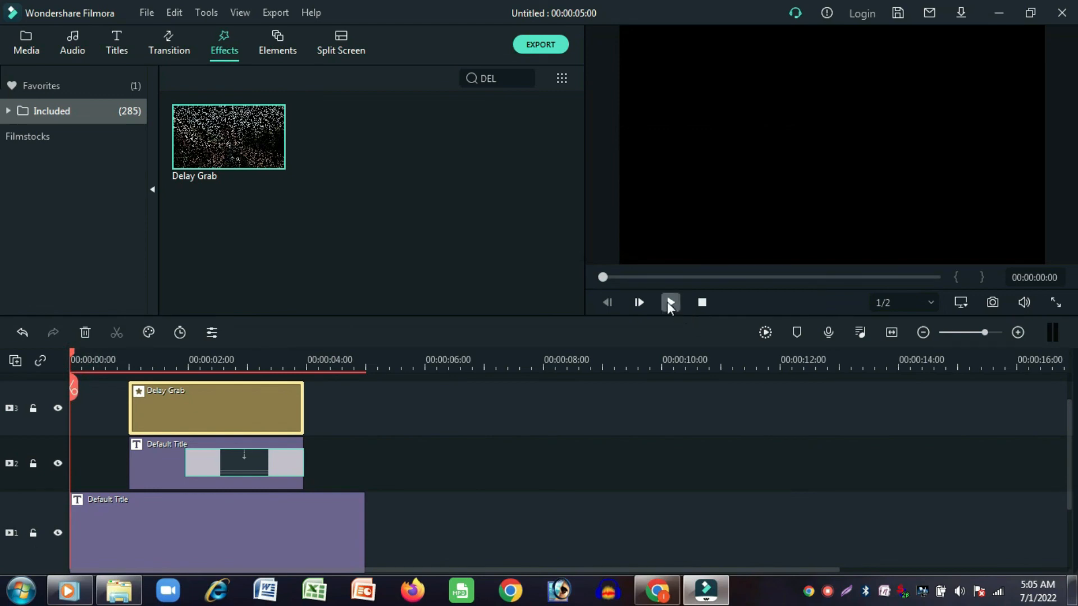
left_click(670, 303)
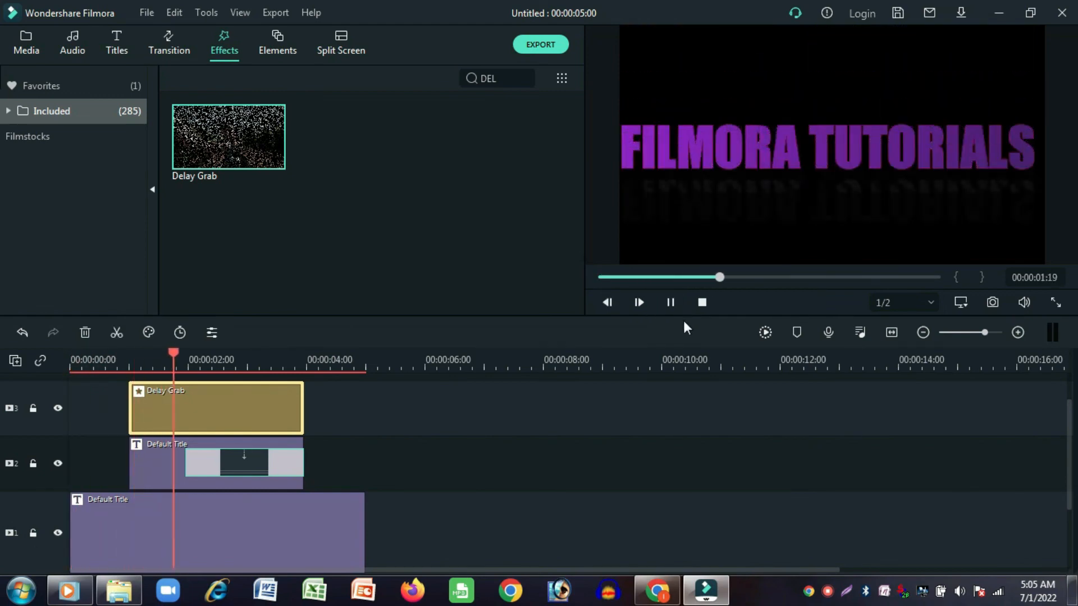